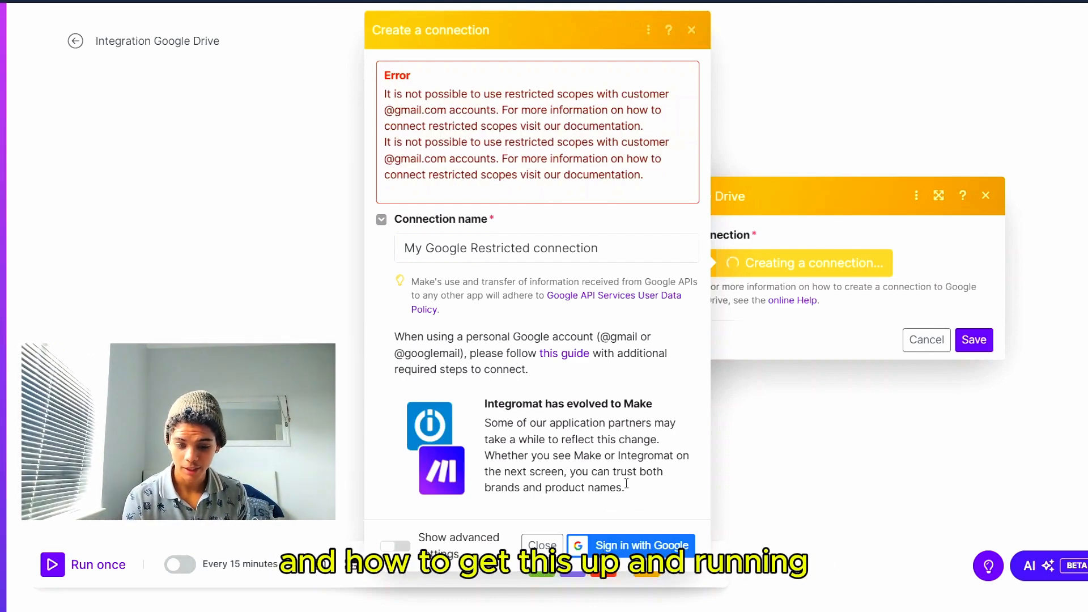
Switch to the Google Cloud site, open its console and dismiss the notice about the project scheduled for deletion
{"action": "left_click", "coordinate": [805, 481]}
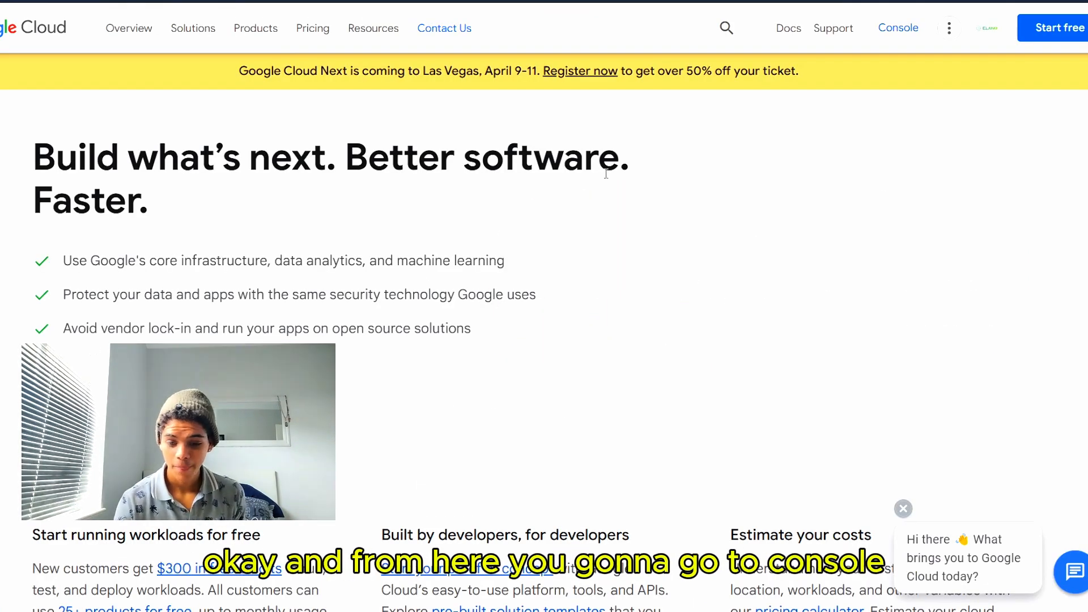
{"action": "left_click", "coordinate": [901, 41]}
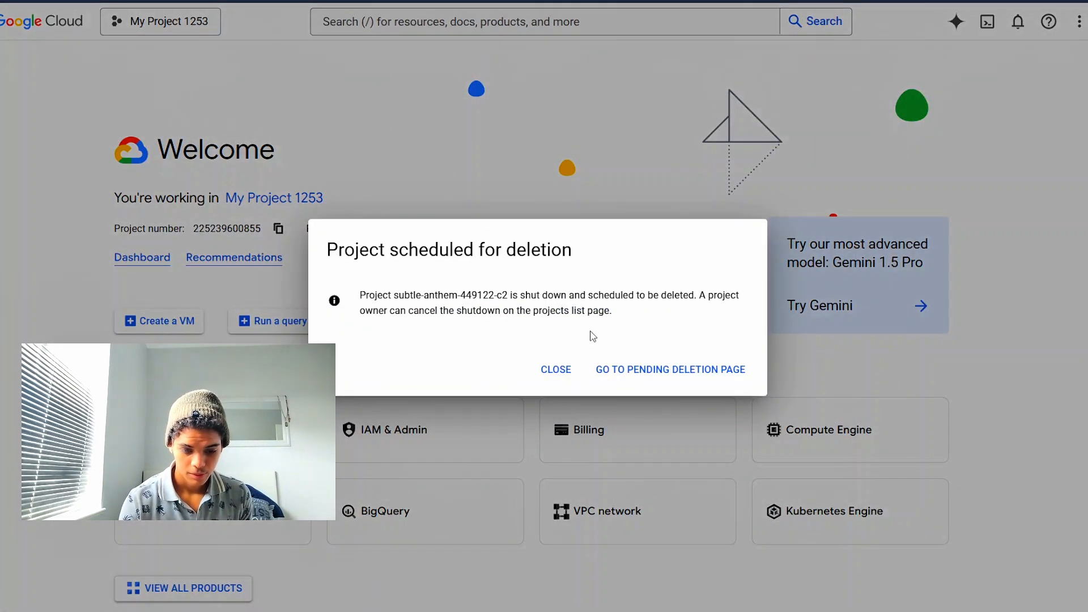
{"action": "left_click", "coordinate": [561, 377]}
Create a new Google Cloud project named Make
{"action": "left_click", "coordinate": [192, 25]}
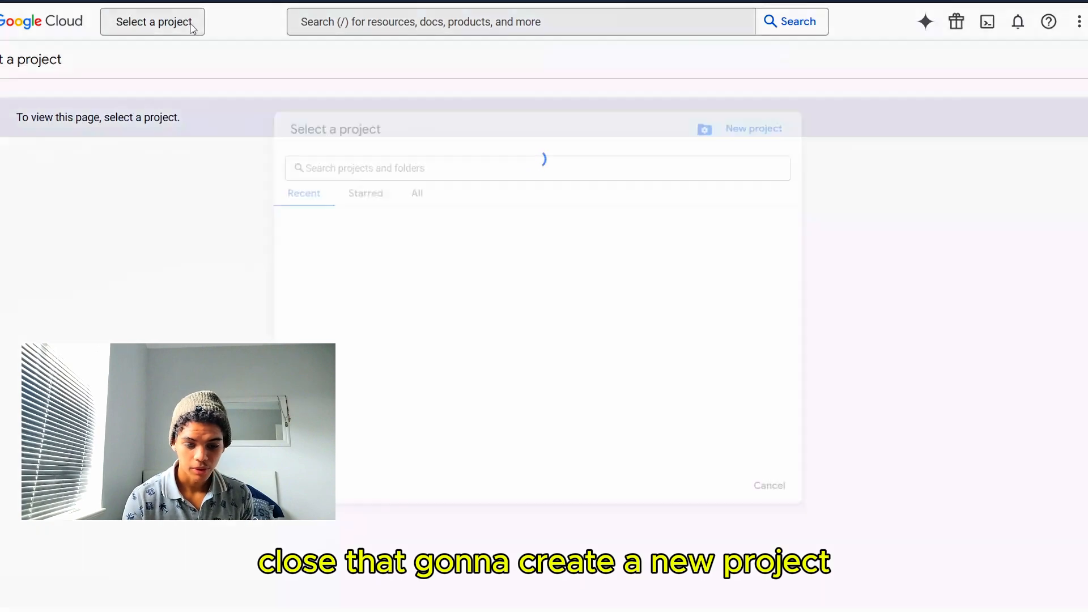
{"action": "left_click", "coordinate": [737, 119]}
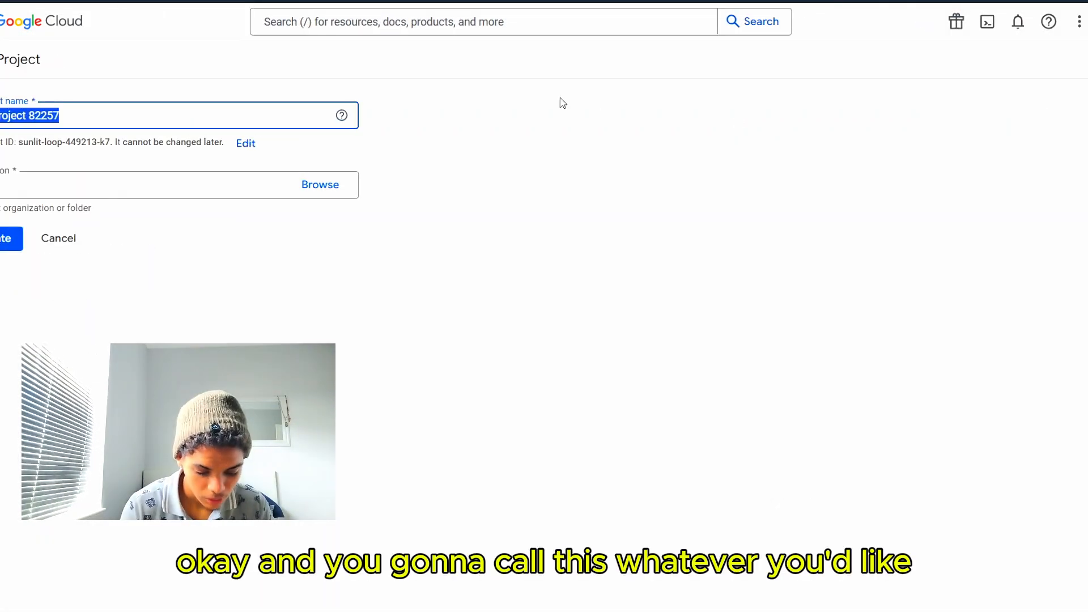
{"action": "key", "text": "BackSpace"}
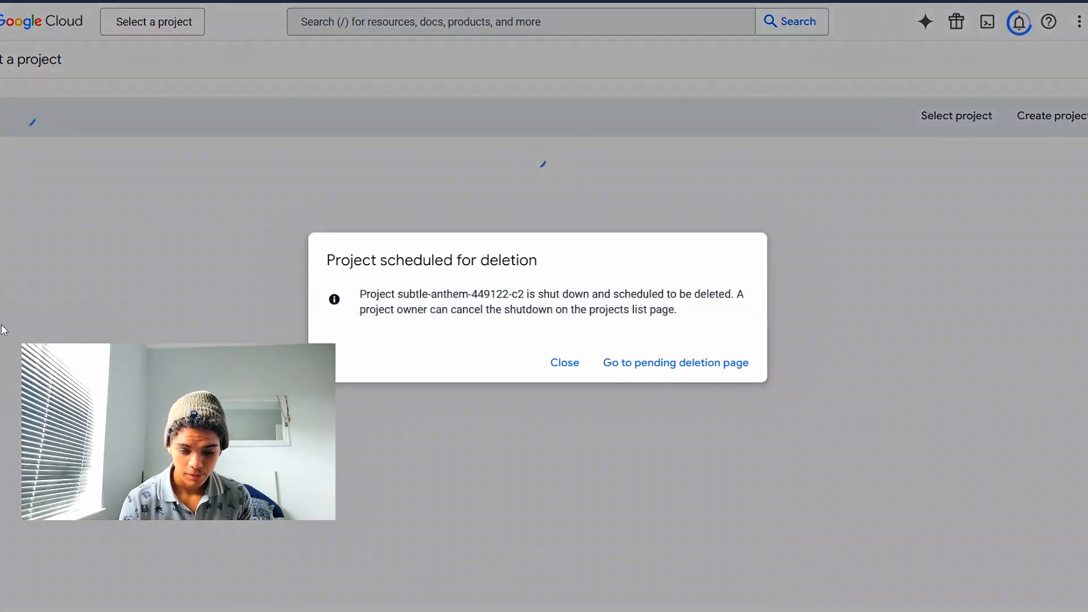
{"action": "left_click", "coordinate": [563, 363]}
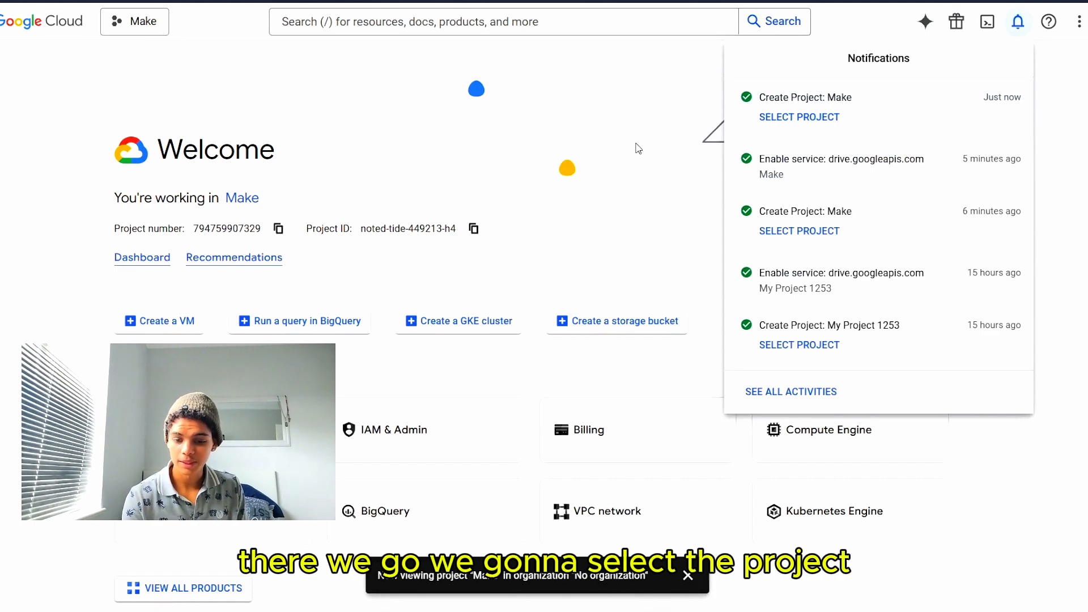
Select the newly created Make project from the notifications and close the notification list
{"action": "left_click", "coordinate": [801, 120]}
{"action": "left_click", "coordinate": [785, 125]}
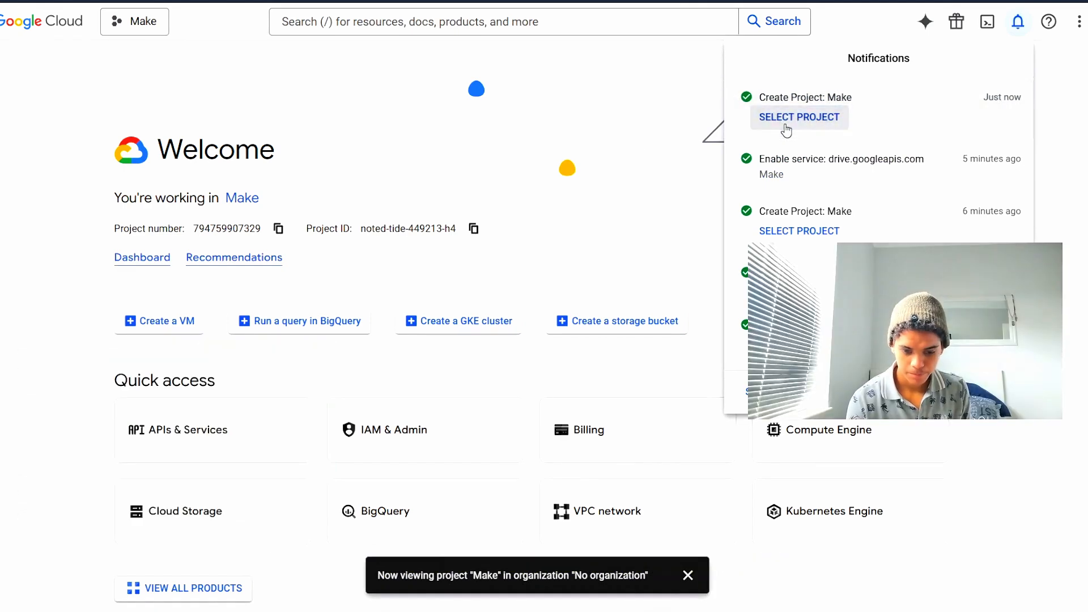
{"action": "left_click", "coordinate": [643, 168]}
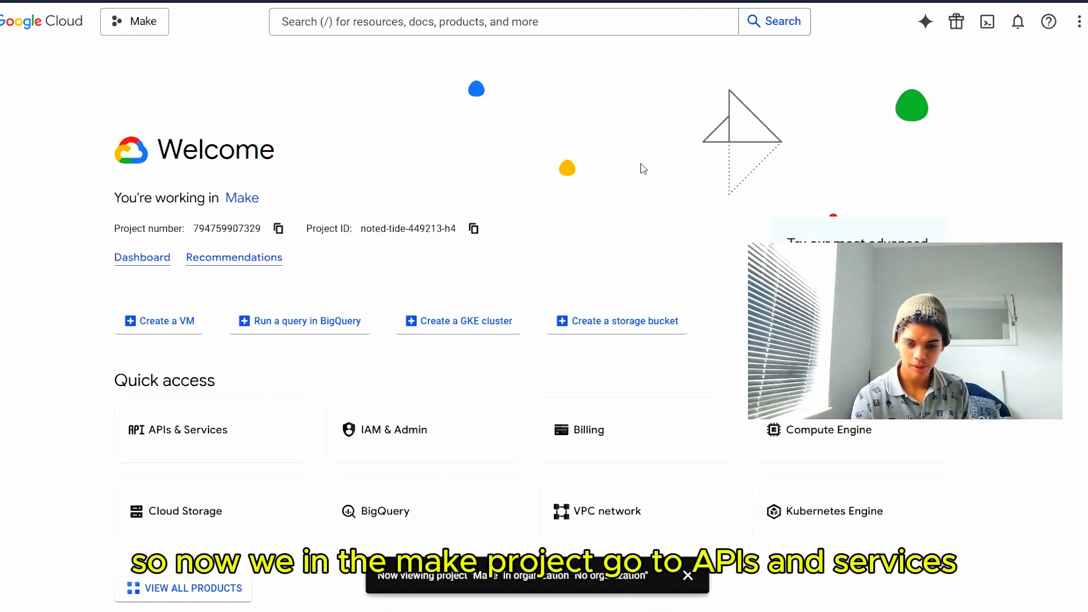
Go to APIs & Services for the Make project and open the API Library to enable an API
{"action": "scroll", "coordinate": [492, 268], "scroll_direction": "down", "scroll_amount": 1}
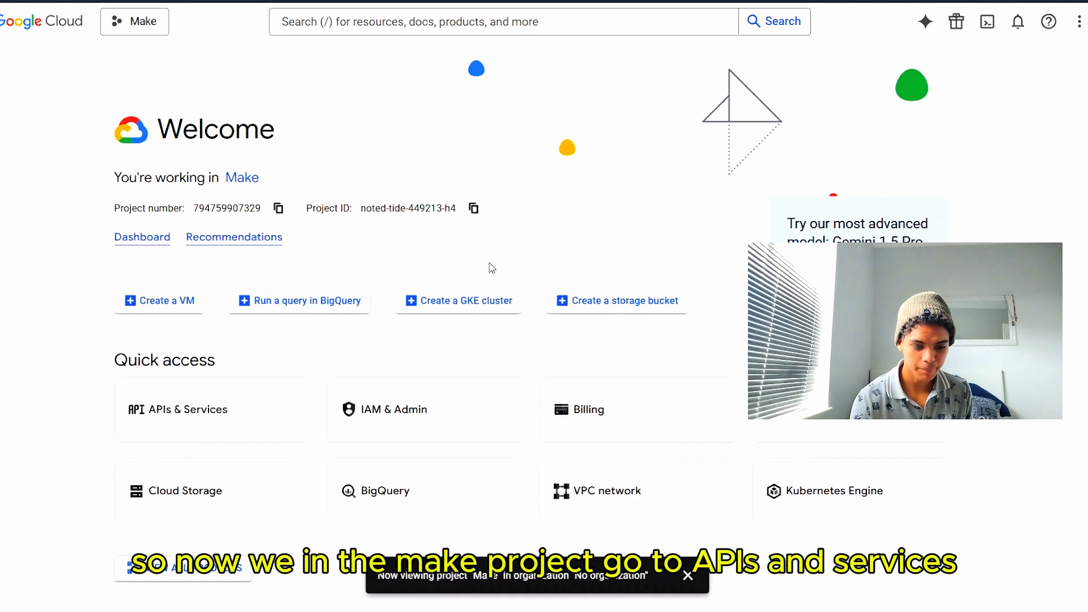
{"action": "left_click", "coordinate": [188, 405]}
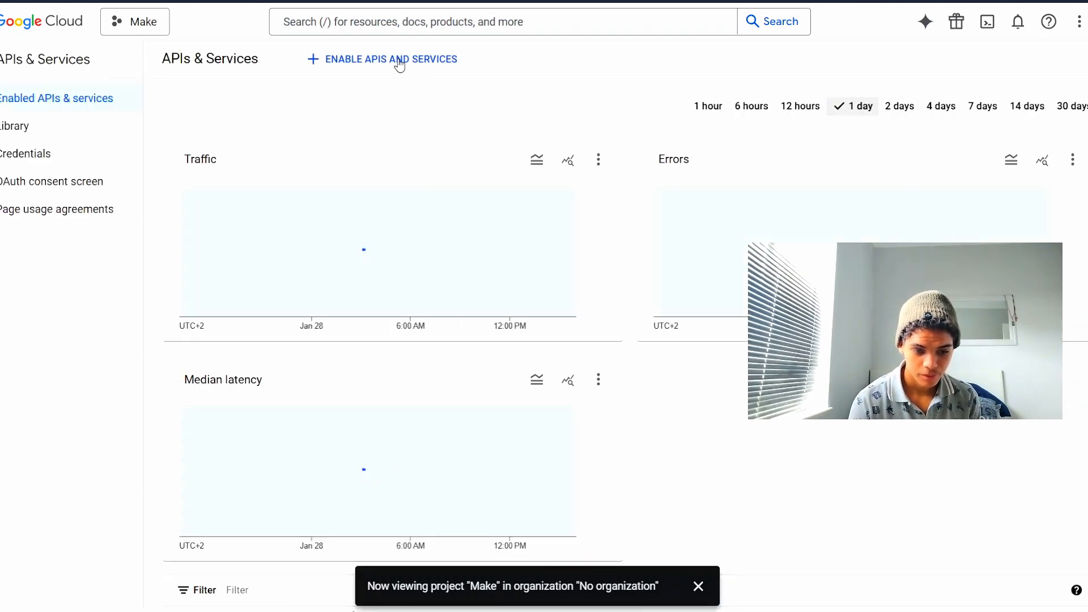
{"action": "left_click", "coordinate": [397, 61]}
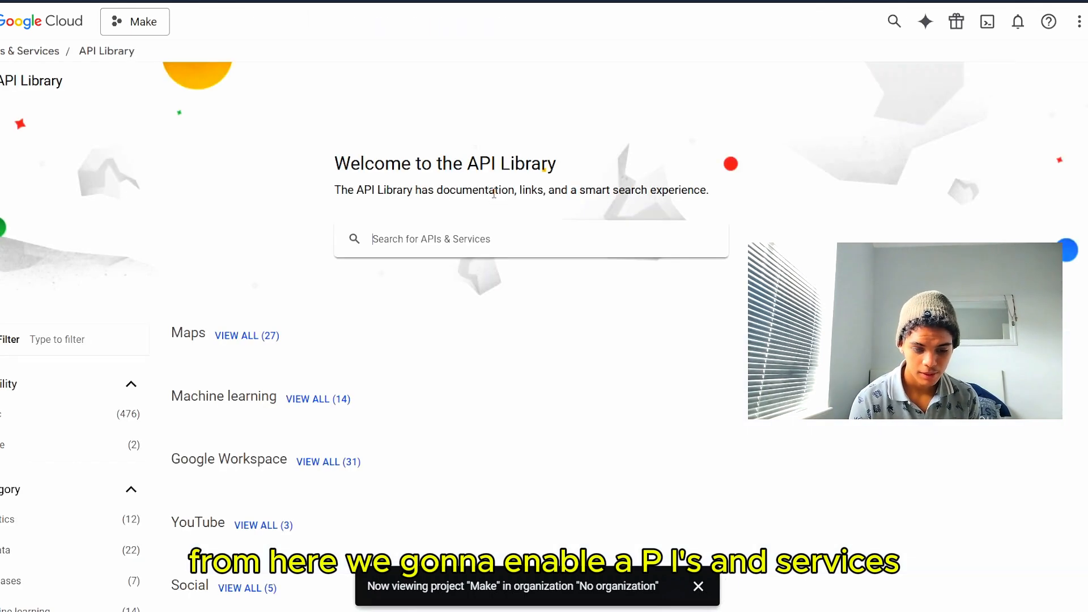
Search the API Library for "Drive"
{"action": "left_click", "coordinate": [403, 240]}
{"action": "type", "text": "SD"}
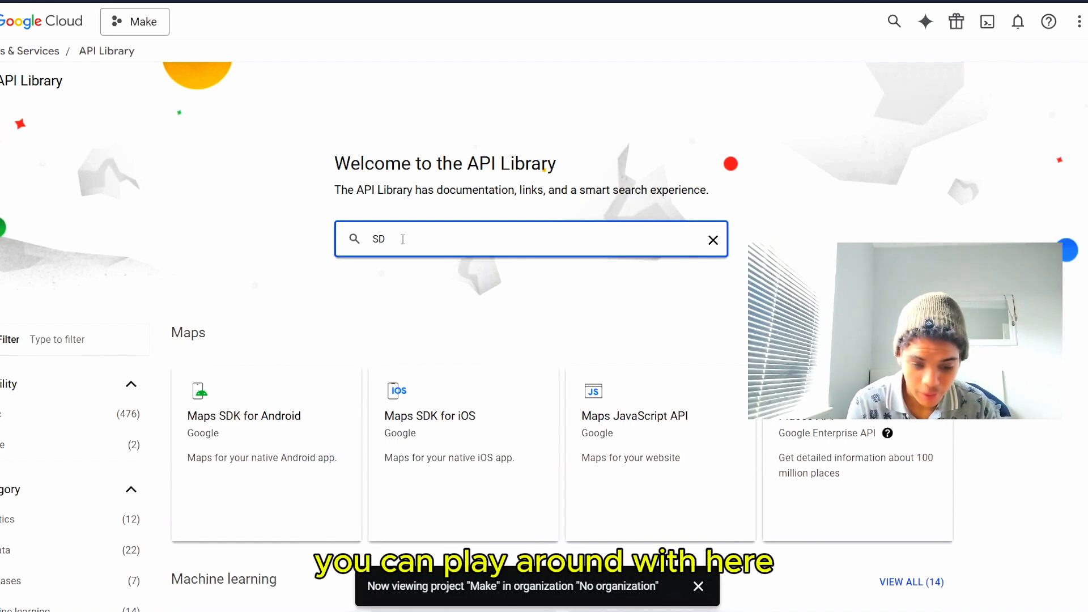
{"action": "type", "text": "rive"}
{"action": "left_click", "coordinate": [374, 240]}
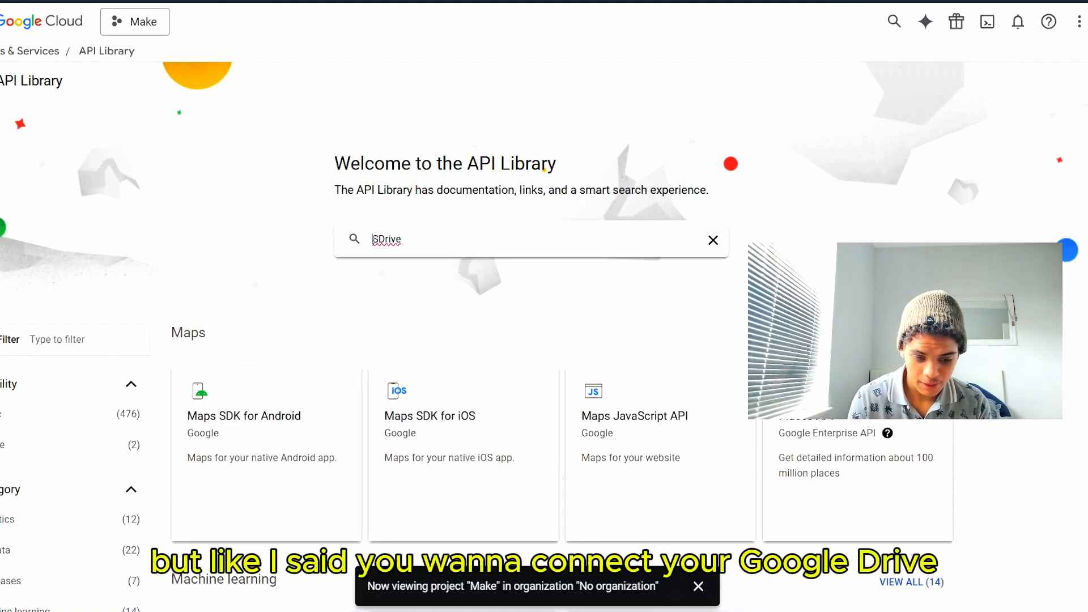
{"action": "key", "text": "BackSpace"}
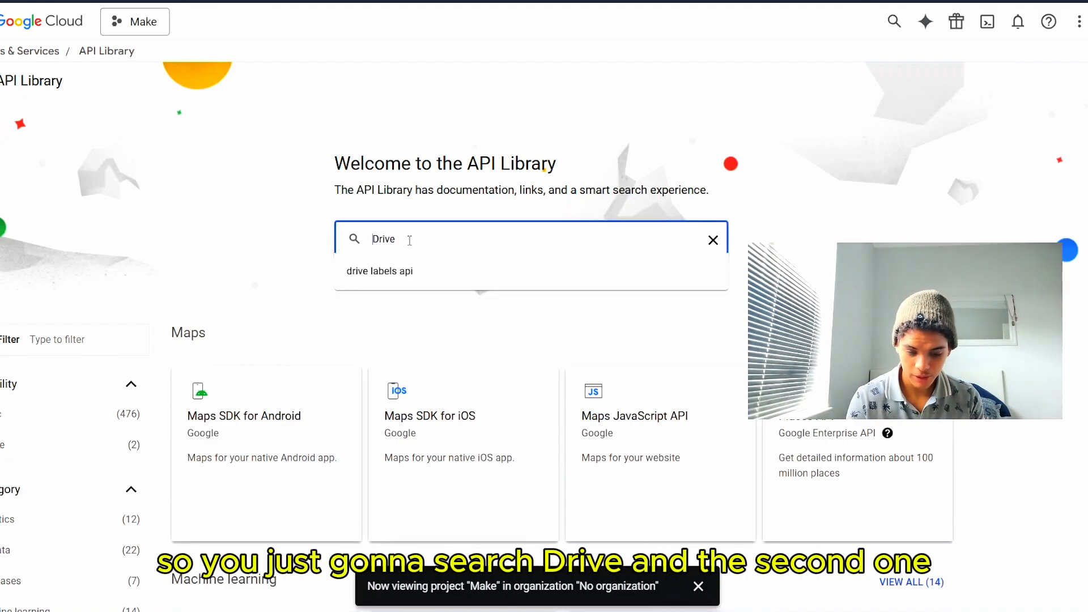
{"action": "key", "text": "Return"}
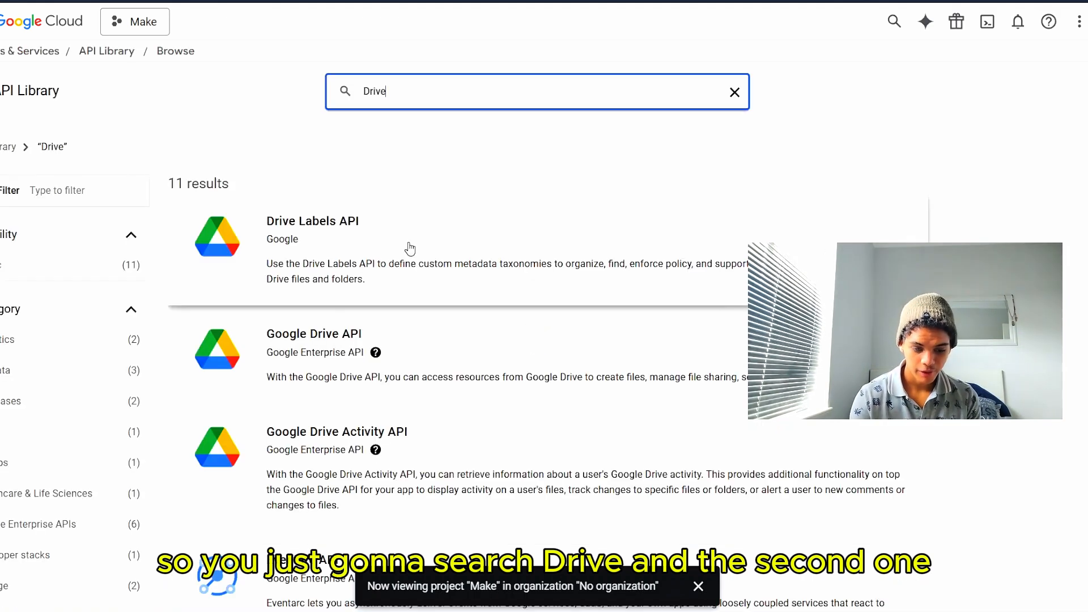
Enable the Google Drive API for the project and open the form for creating its credentials
{"action": "left_click", "coordinate": [336, 336]}
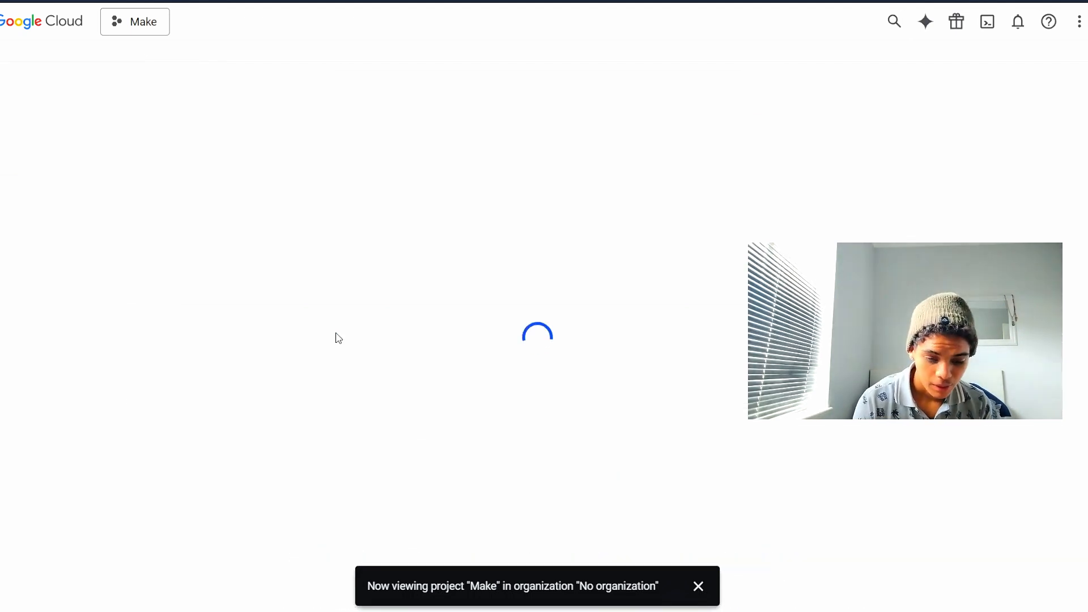
{"action": "left_click", "coordinate": [132, 225]}
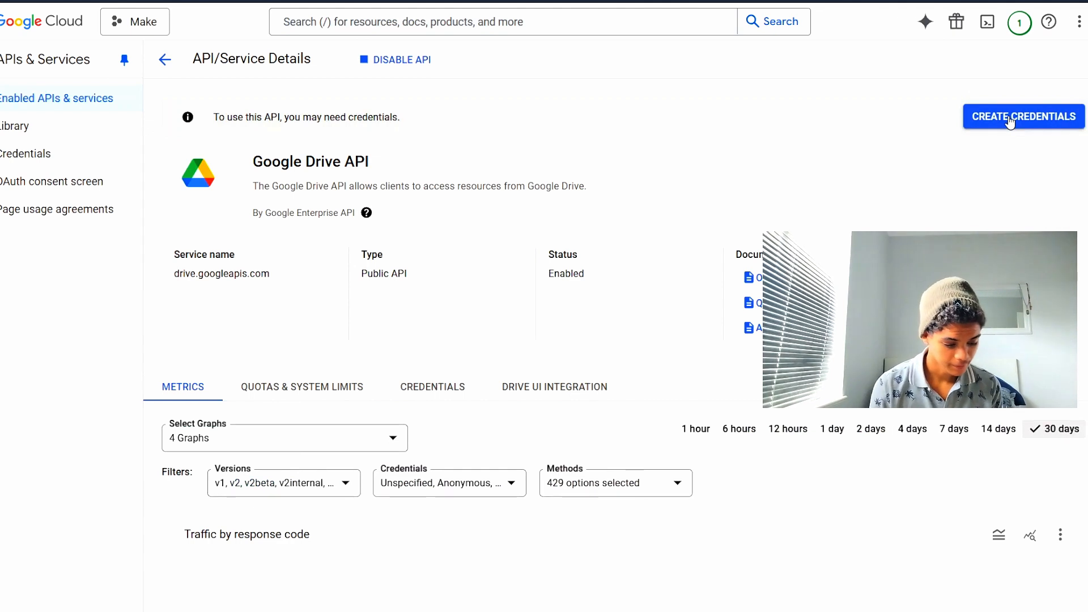
{"action": "left_click", "coordinate": [1010, 122]}
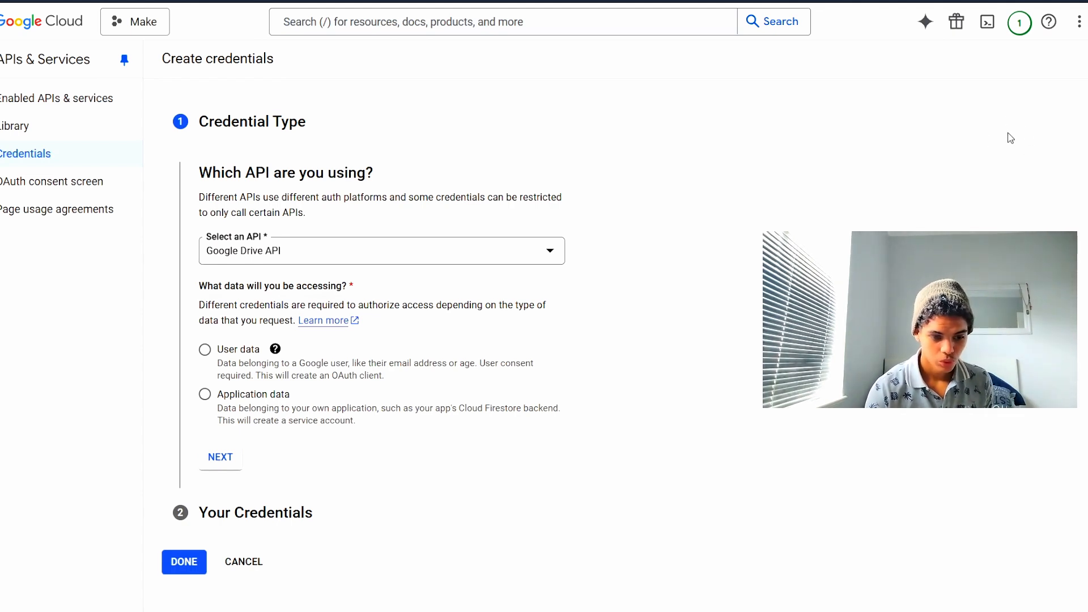
Create an OAuth consent screen for the project with the External user type
{"action": "left_click", "coordinate": [35, 184]}
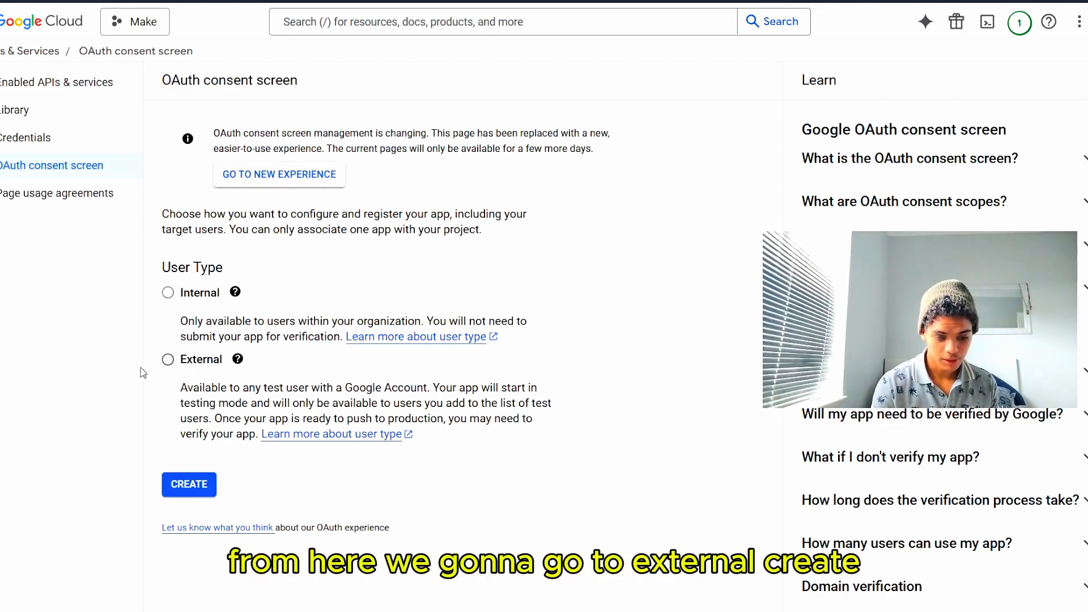
{"action": "left_click", "coordinate": [168, 359]}
{"action": "left_click", "coordinate": [187, 485]}
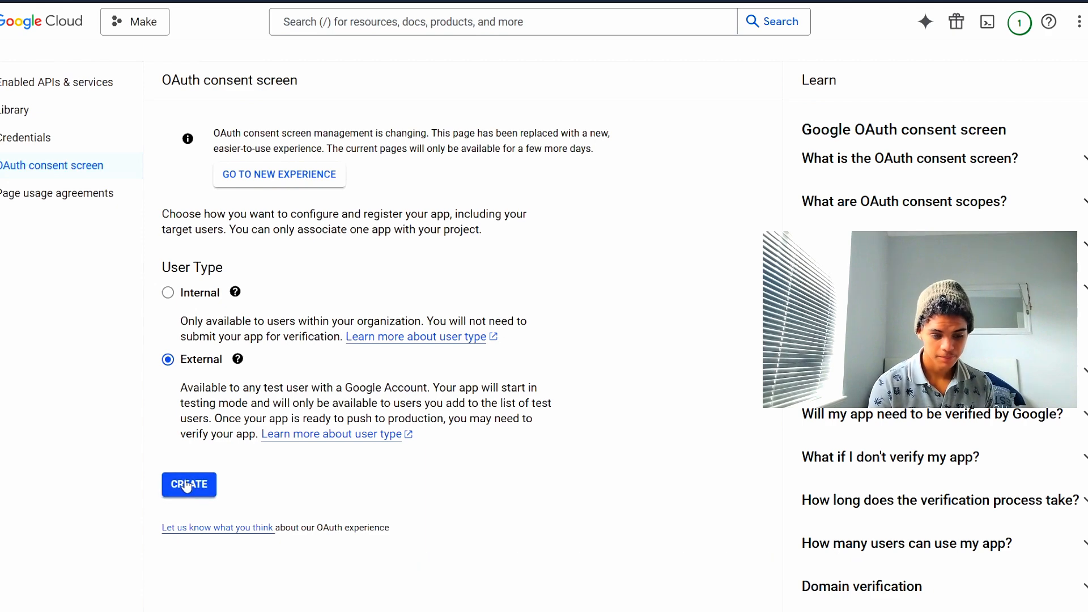
Name the app Make and choose the account's own Gmail address as the user support email
{"action": "left_click", "coordinate": [258, 387]}
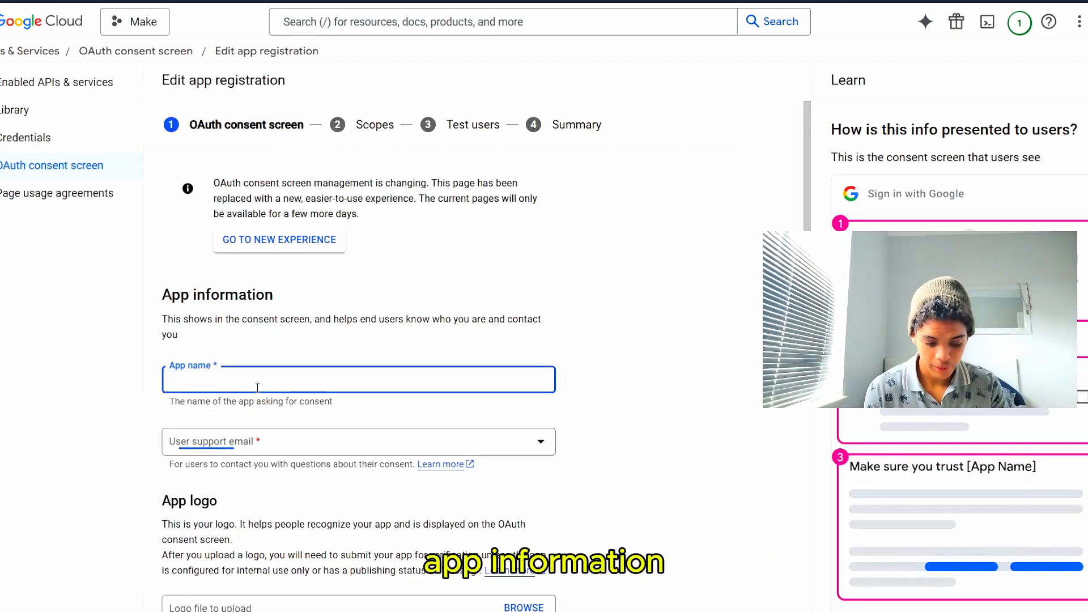
{"action": "type", "text": "Mak"}
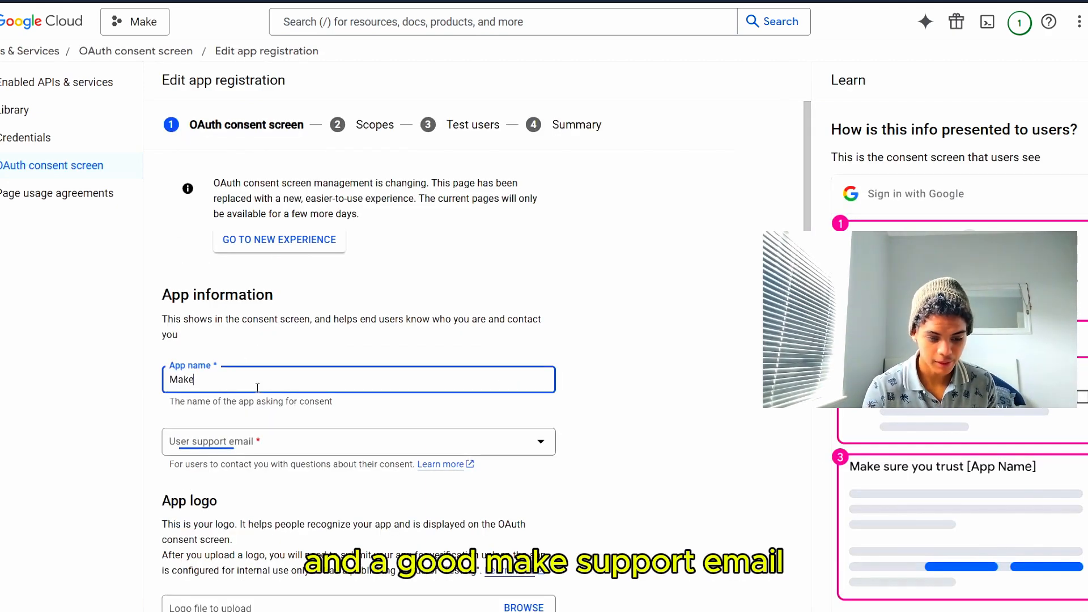
{"action": "type", "text": "e"}
{"action": "left_click", "coordinate": [263, 437]}
{"action": "left_click", "coordinate": [260, 452]}
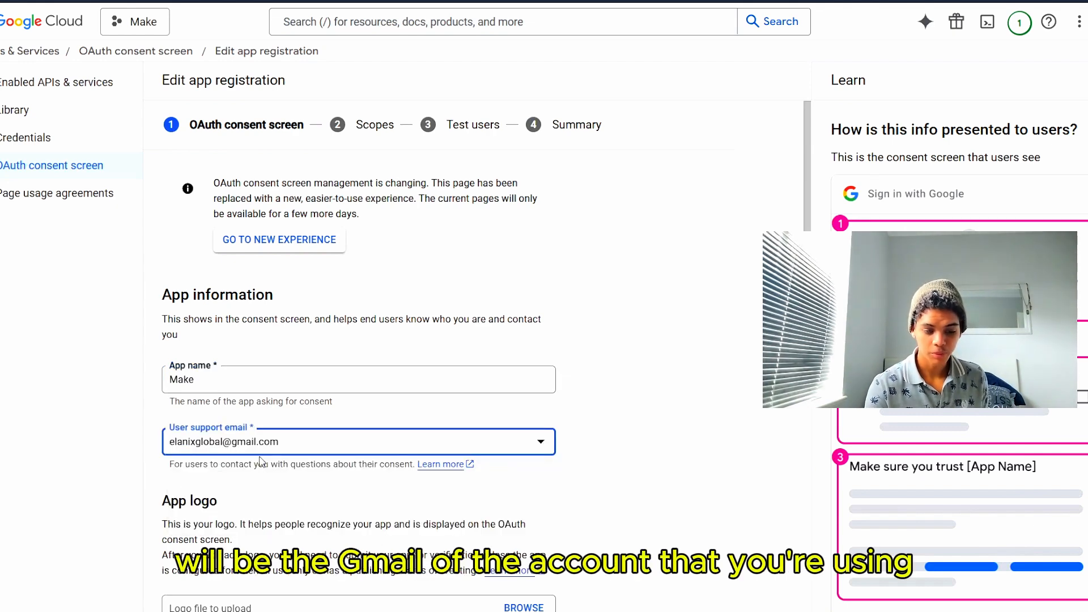
Leave the logo and app domain fields empty and enter the account's Gmail address as the developer contact email
{"action": "scroll", "coordinate": [260, 460], "scroll_direction": "down", "scroll_amount": 5}
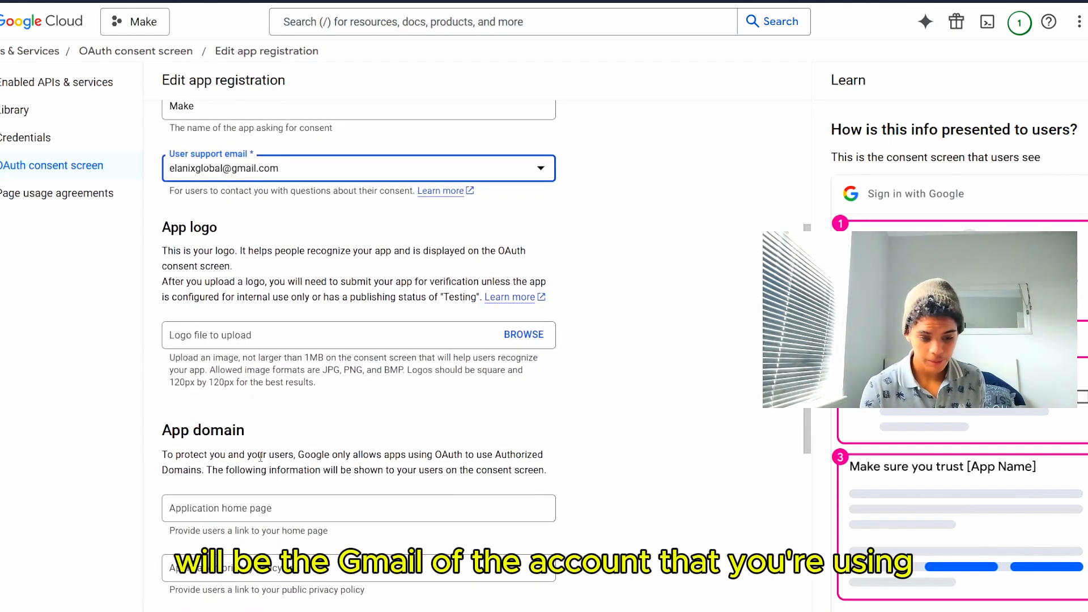
{"action": "scroll", "coordinate": [244, 352], "scroll_direction": "down", "scroll_amount": 4}
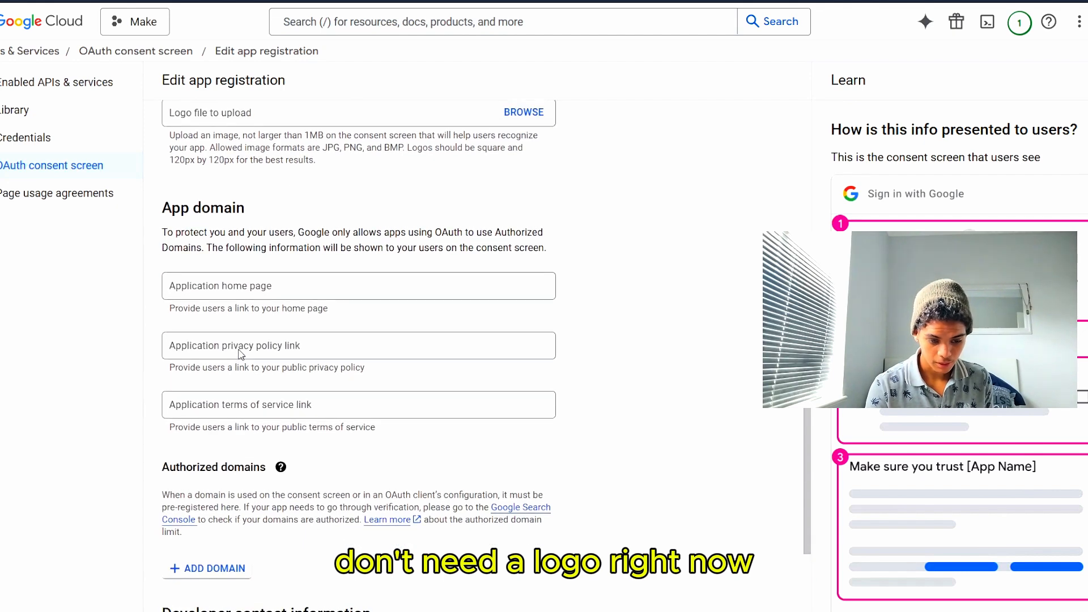
{"action": "scroll", "coordinate": [246, 302], "scroll_direction": "down", "scroll_amount": 2}
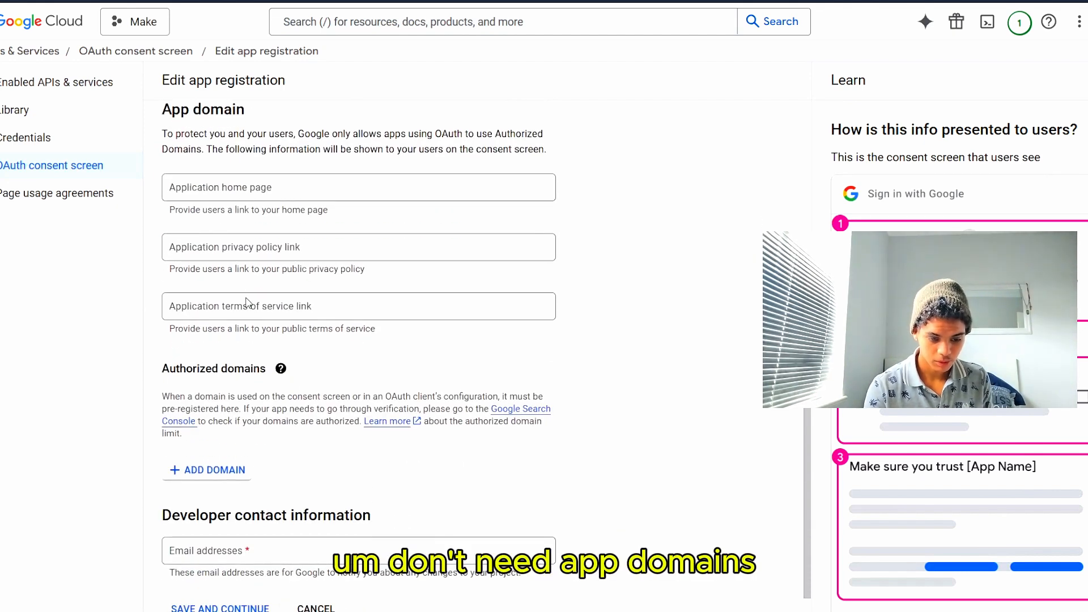
{"action": "scroll", "coordinate": [280, 168], "scroll_direction": "down", "scroll_amount": 1}
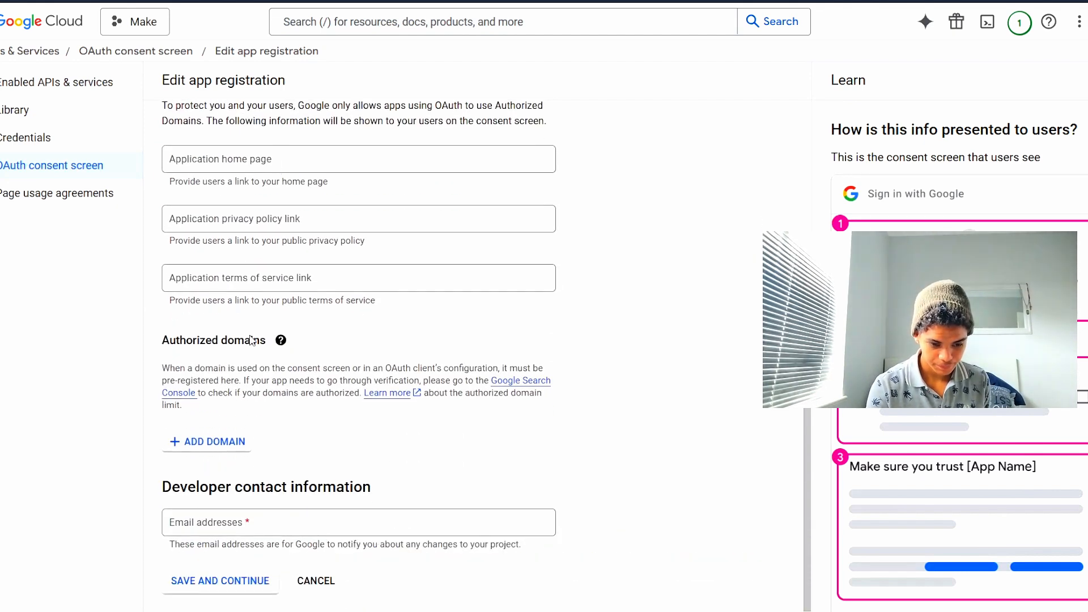
{"action": "scroll", "coordinate": [251, 345], "scroll_direction": "up", "scroll_amount": 6}
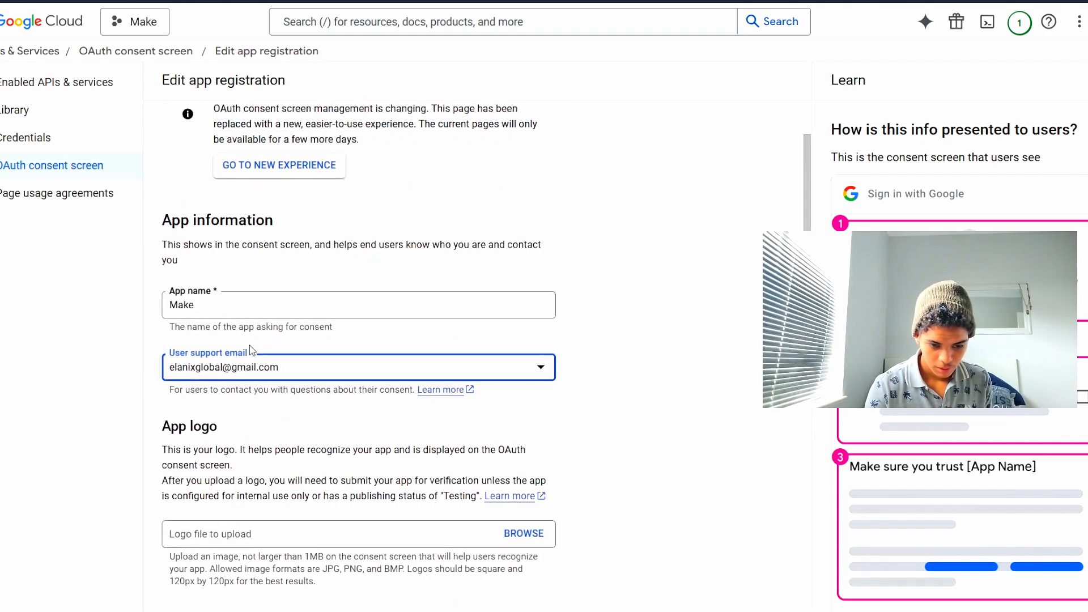
{"action": "scroll", "coordinate": [252, 350], "scroll_direction": "down", "scroll_amount": 6}
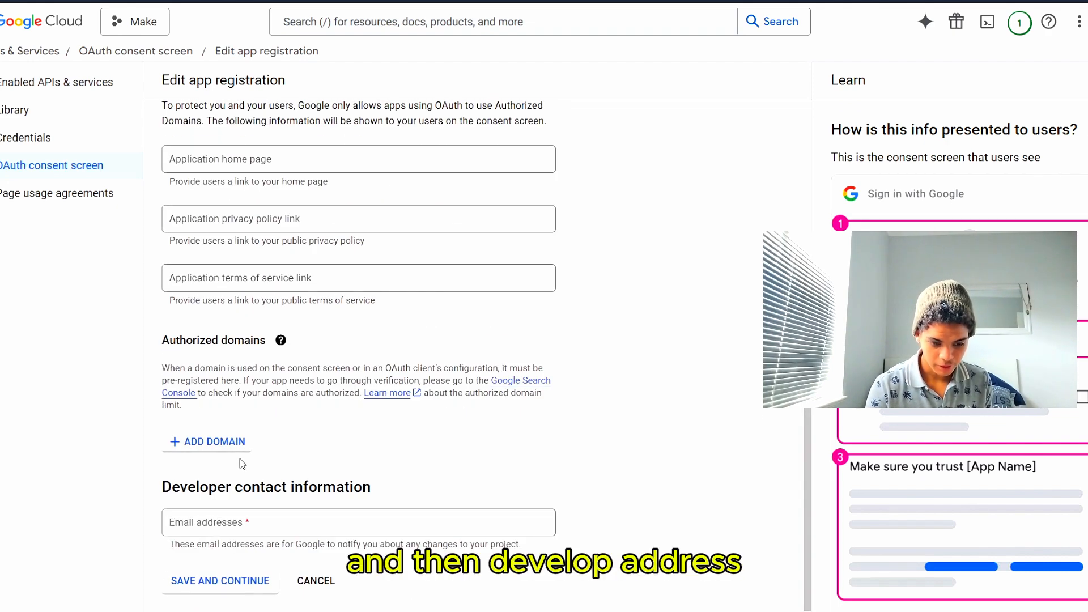
{"action": "left_click", "coordinate": [248, 525]}
{"action": "key", "text": "ctrl+v"}
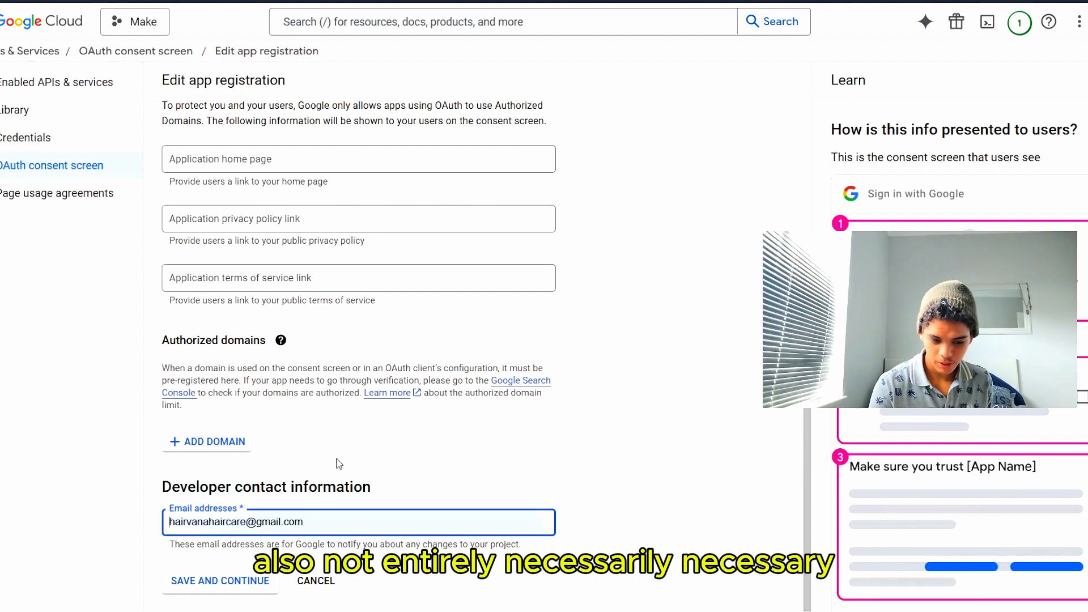
{"action": "key", "text": "ctrl+a"}
{"action": "key", "text": "ctrl+v"}
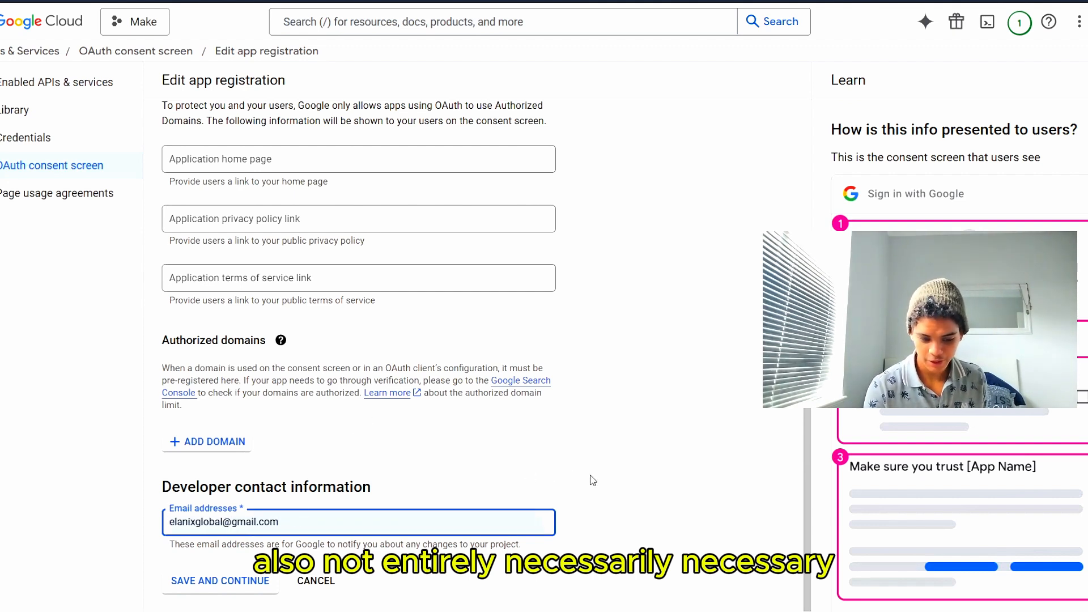
{"action": "left_click", "coordinate": [593, 480]}
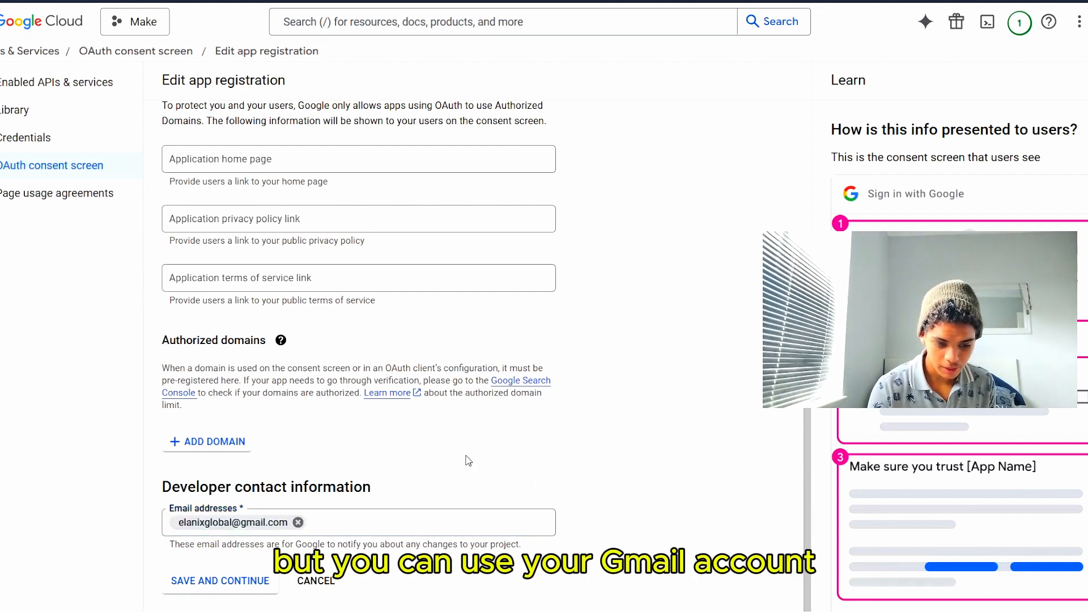
Add make.com and integromat.com as authorized domains, then save the app information and continue to the scopes
{"action": "scroll", "coordinate": [468, 460], "scroll_direction": "up", "scroll_amount": 3}
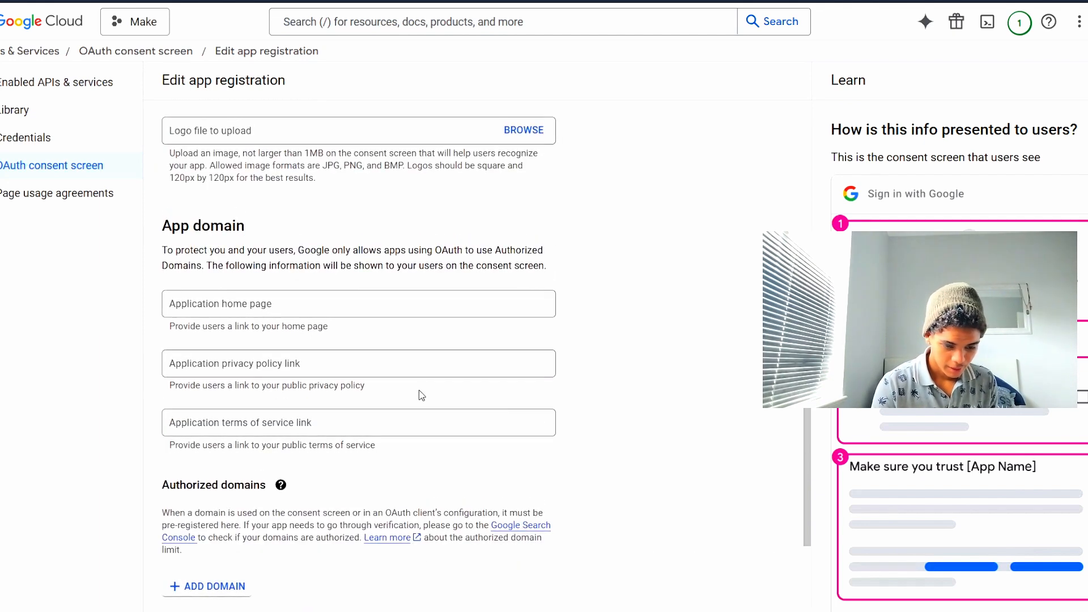
{"action": "scroll", "coordinate": [235, 477], "scroll_direction": "down", "scroll_amount": 1}
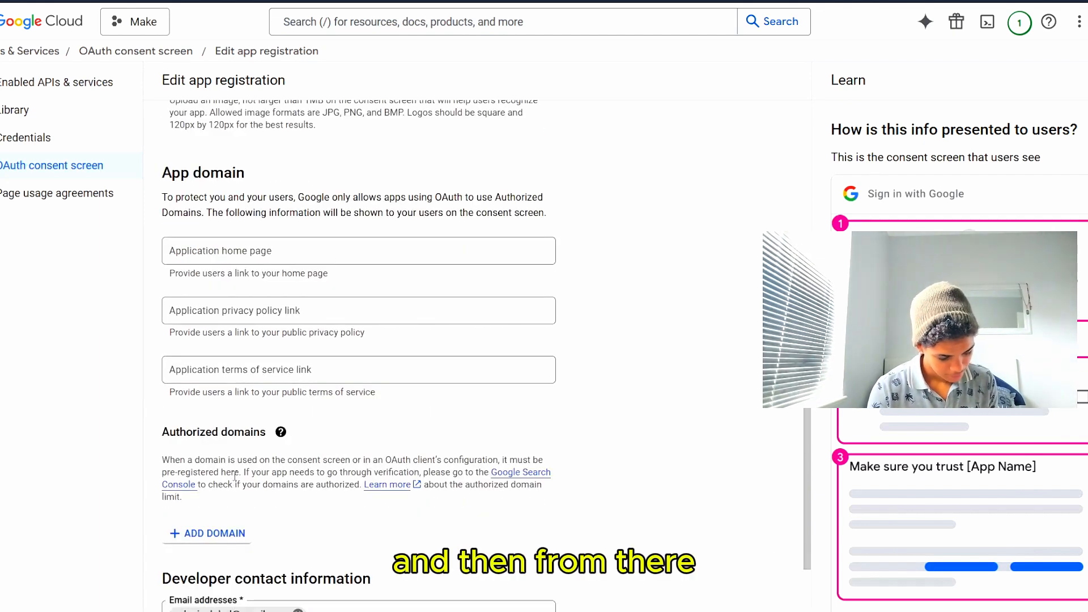
{"action": "left_click", "coordinate": [204, 538]}
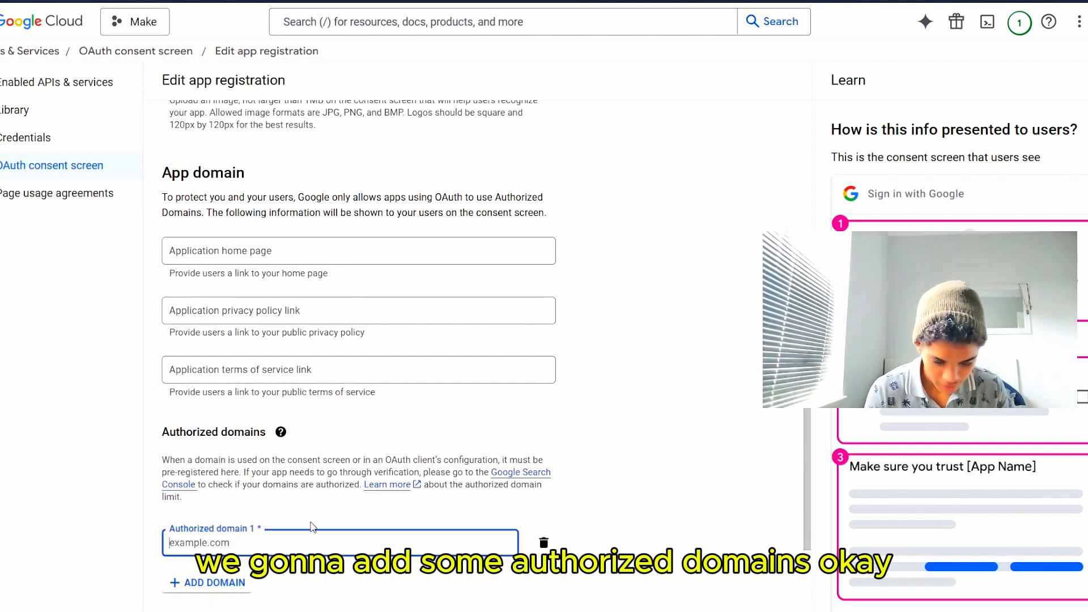
{"action": "type", "text": "make."}
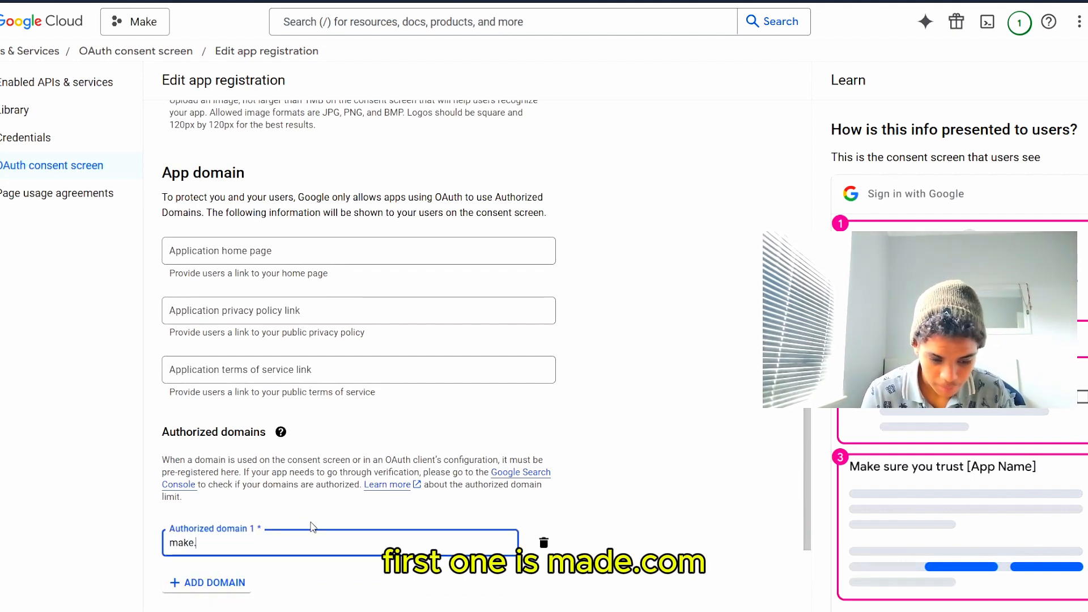
{"action": "type", "text": "com"}
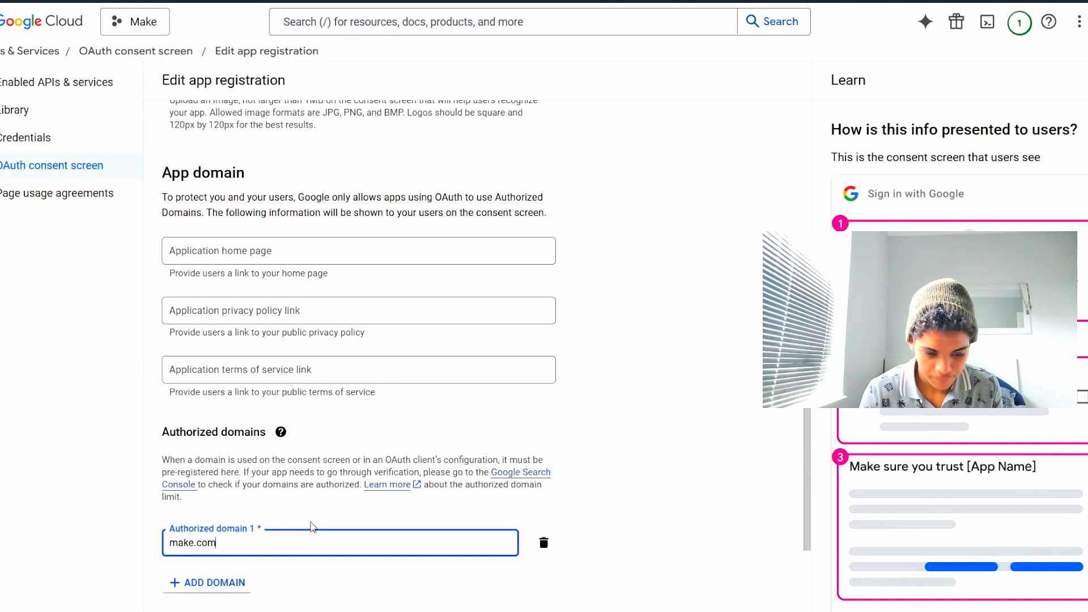
{"action": "left_click", "coordinate": [236, 583]}
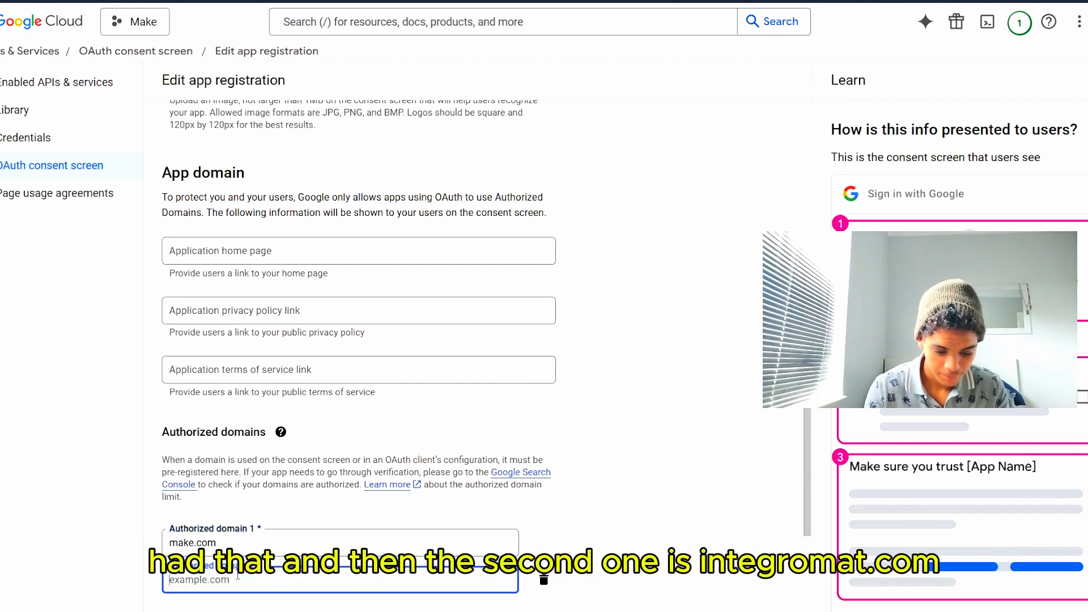
{"action": "type", "text": "integromat.com"}
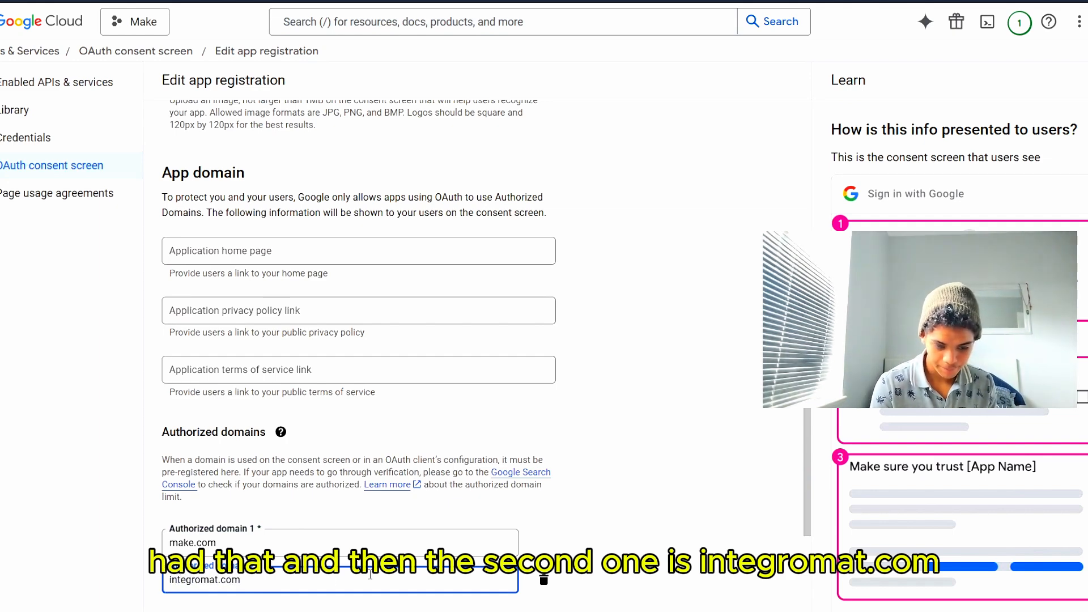
{"action": "scroll", "coordinate": [369, 574], "scroll_direction": "down", "scroll_amount": 2}
{"action": "left_click", "coordinate": [213, 578]}
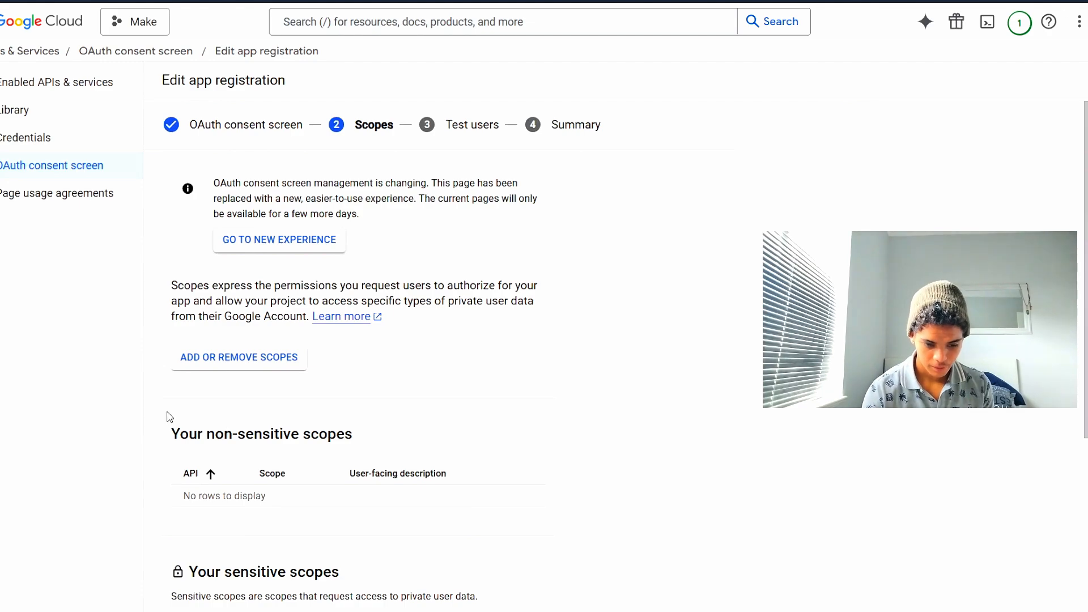
Filter the available scopes by Drive, select all the listed Google Drive API scopes and update the app's scopes
{"action": "scroll", "coordinate": [170, 418], "scroll_direction": "down", "scroll_amount": 4}
{"action": "scroll", "coordinate": [170, 418], "scroll_direction": "up", "scroll_amount": 4}
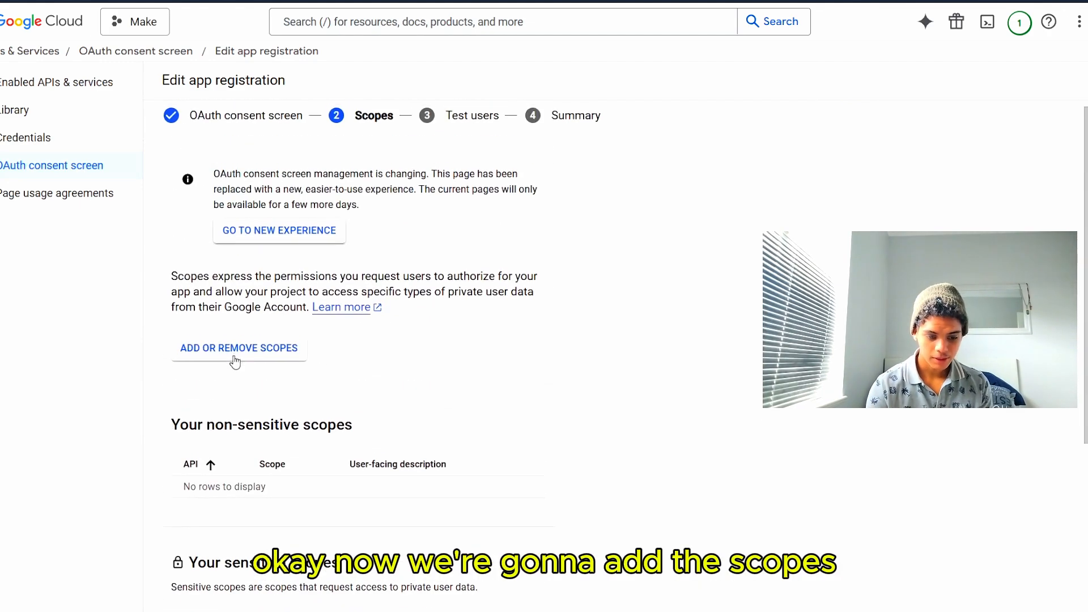
{"action": "left_click", "coordinate": [235, 359]}
{"action": "left_click", "coordinate": [682, 148]}
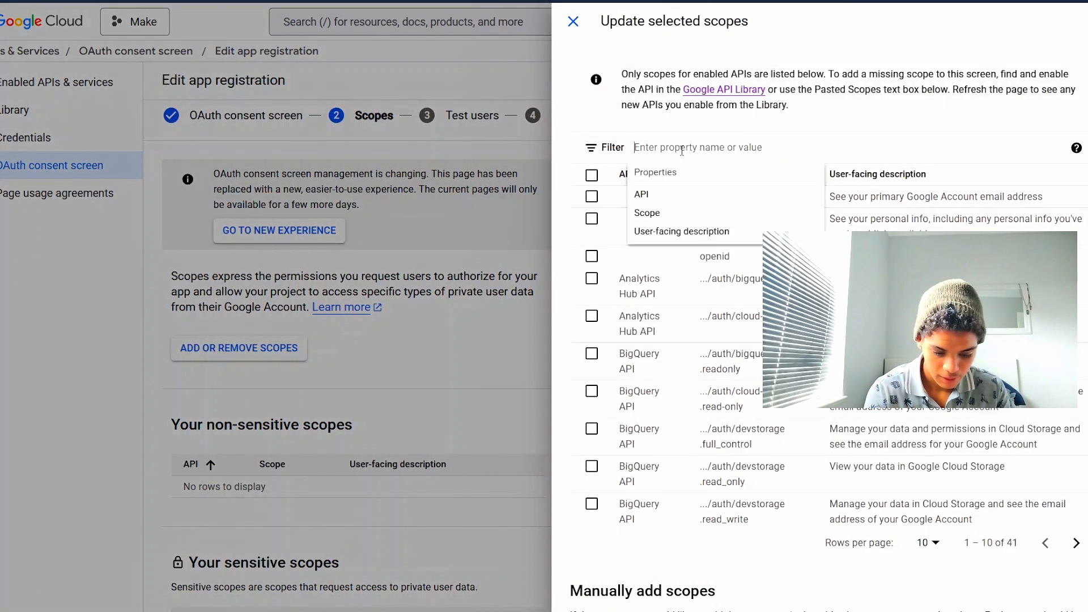
{"action": "type", "text": "Drive"}
{"action": "key", "text": "Return"}
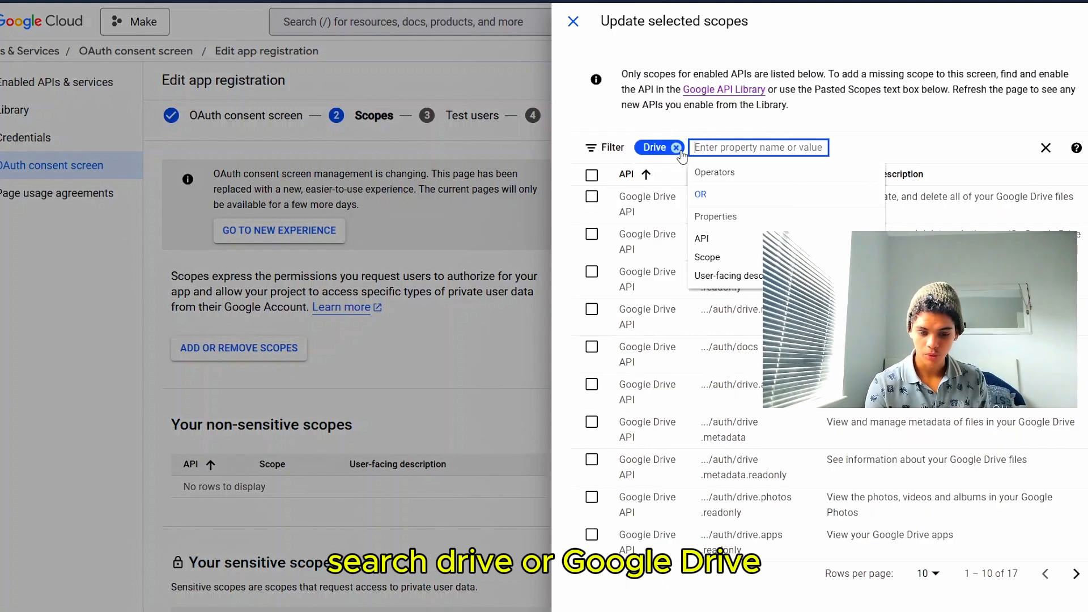
{"action": "left_click", "coordinate": [592, 176]}
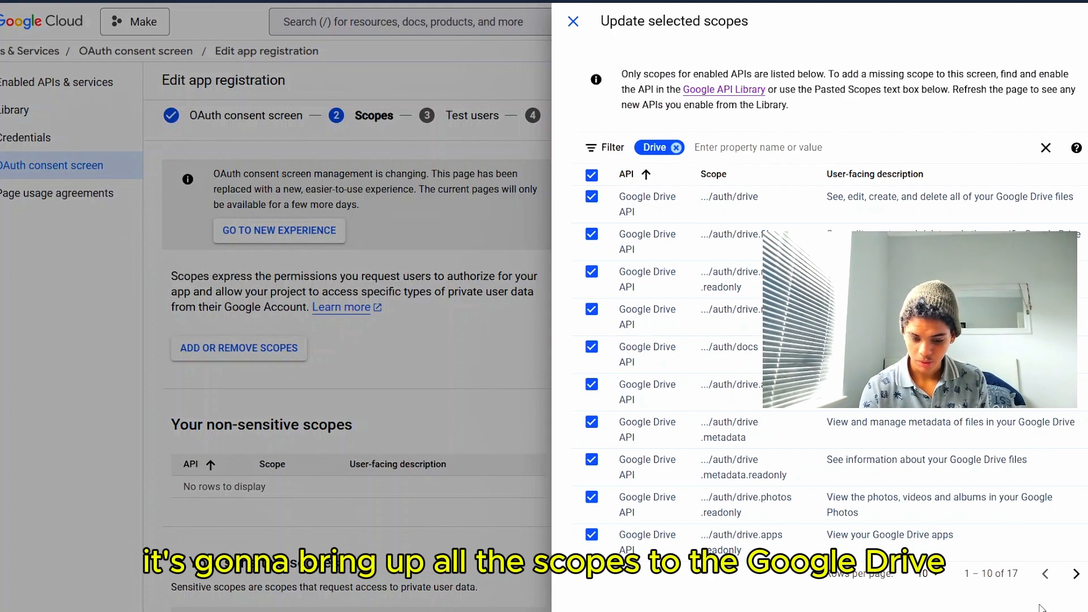
{"action": "scroll", "coordinate": [1078, 349], "scroll_direction": "down", "scroll_amount": 4}
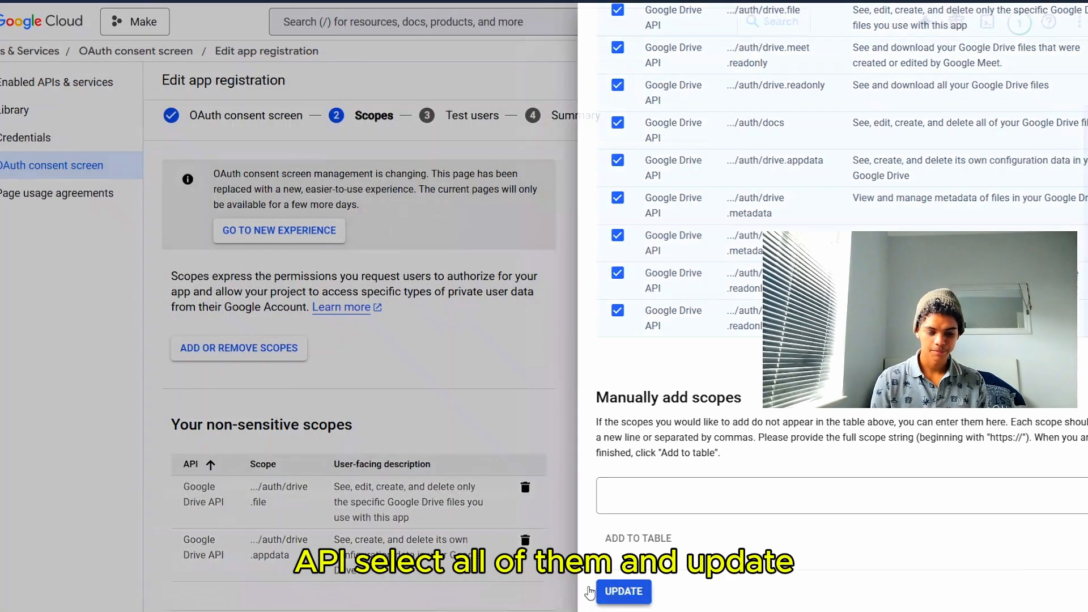
{"action": "left_click", "coordinate": [589, 590]}
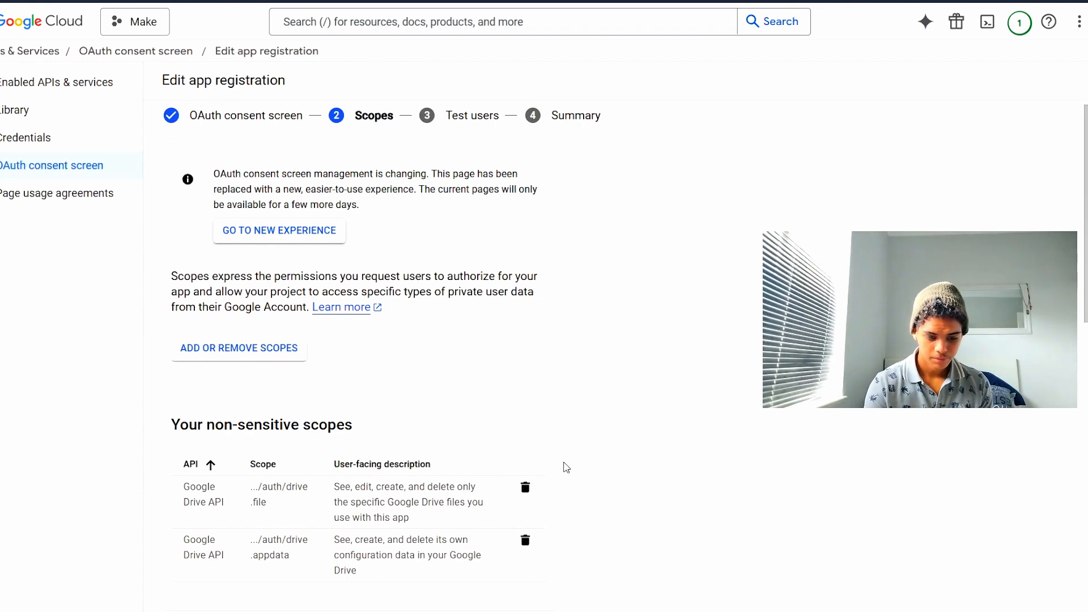
Review the added Drive scopes, then save them and continue to the test users
{"action": "scroll", "coordinate": [418, 317], "scroll_direction": "down", "scroll_amount": 10}
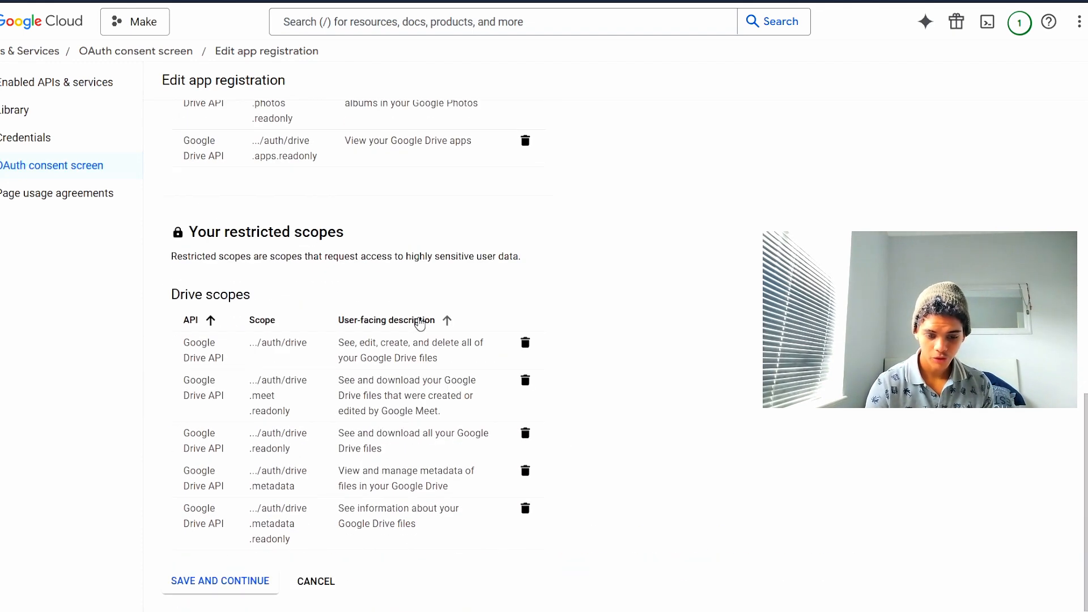
{"action": "scroll", "coordinate": [418, 318], "scroll_direction": "up", "scroll_amount": 10}
{"action": "scroll", "coordinate": [439, 228], "scroll_direction": "down", "scroll_amount": 10}
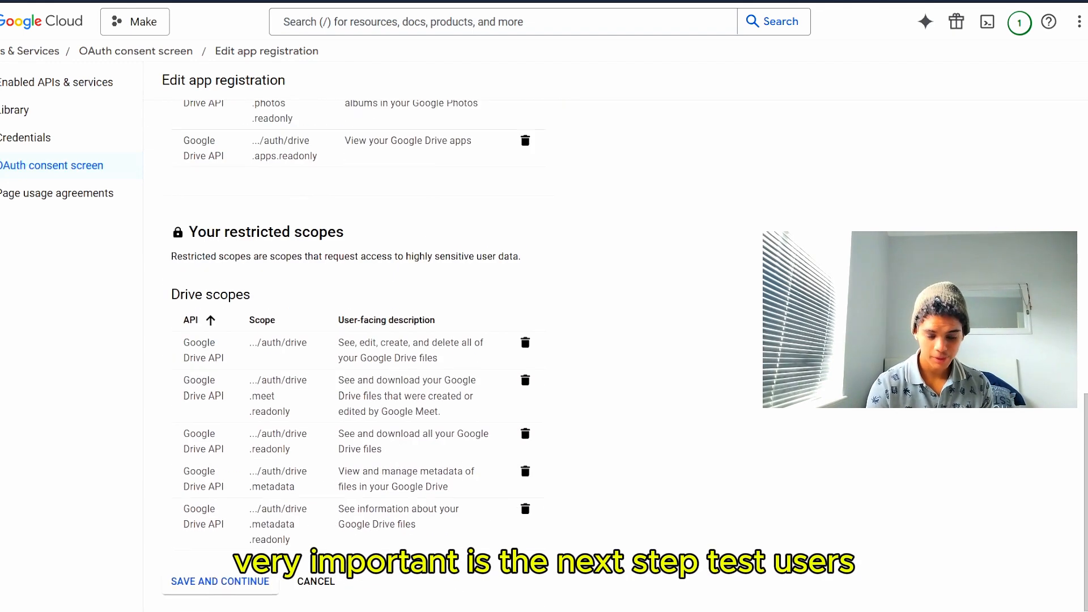
{"action": "left_click", "coordinate": [225, 582]}
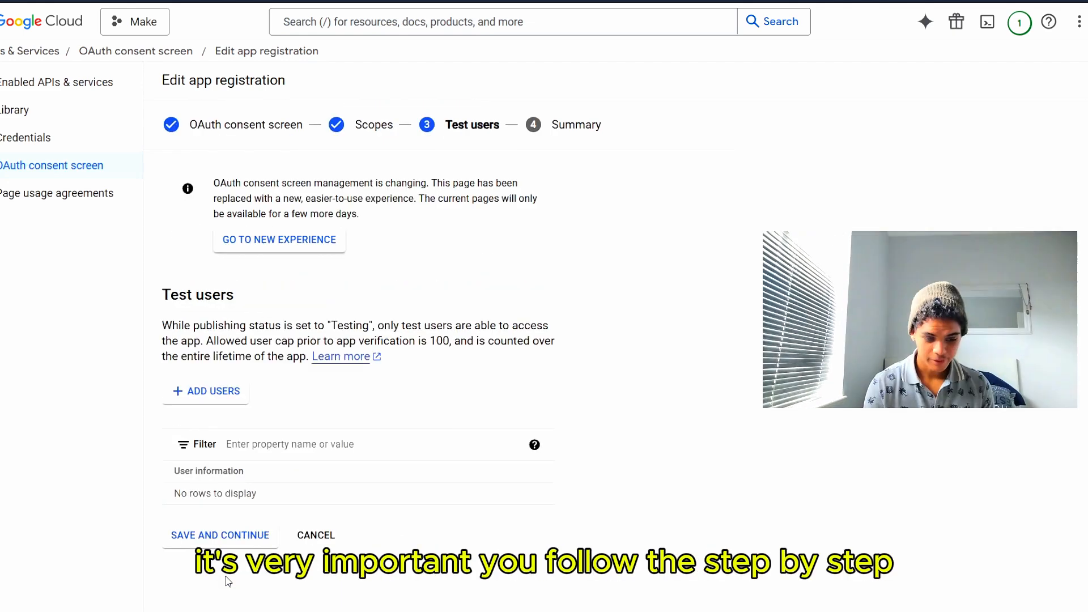
Add the account's own Gmail address as a test user, then save and continue to the summary
{"action": "left_click", "coordinate": [236, 393]}
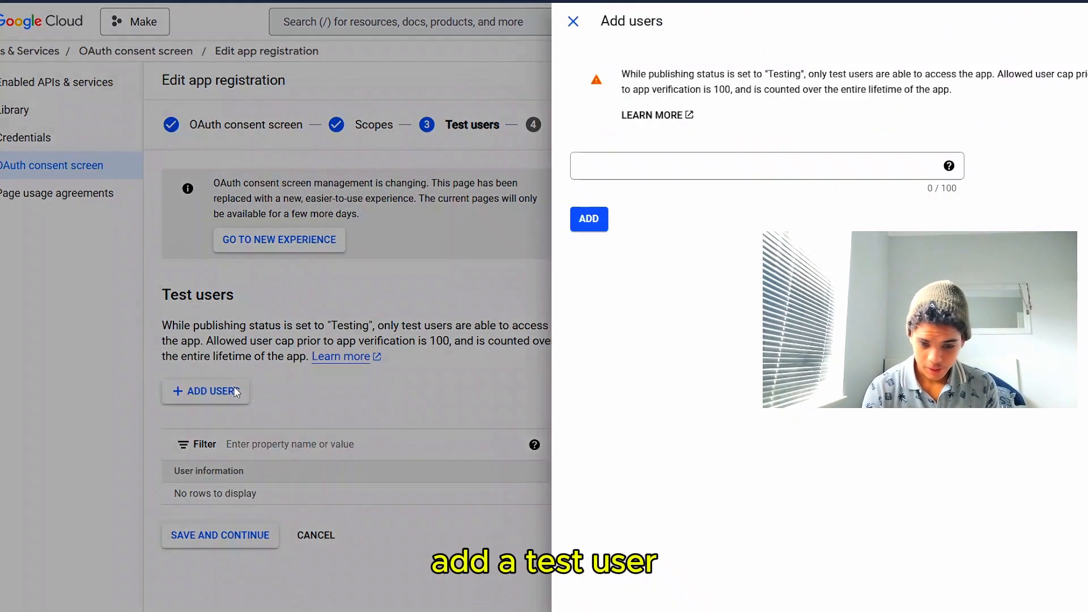
{"action": "left_click", "coordinate": [708, 174]}
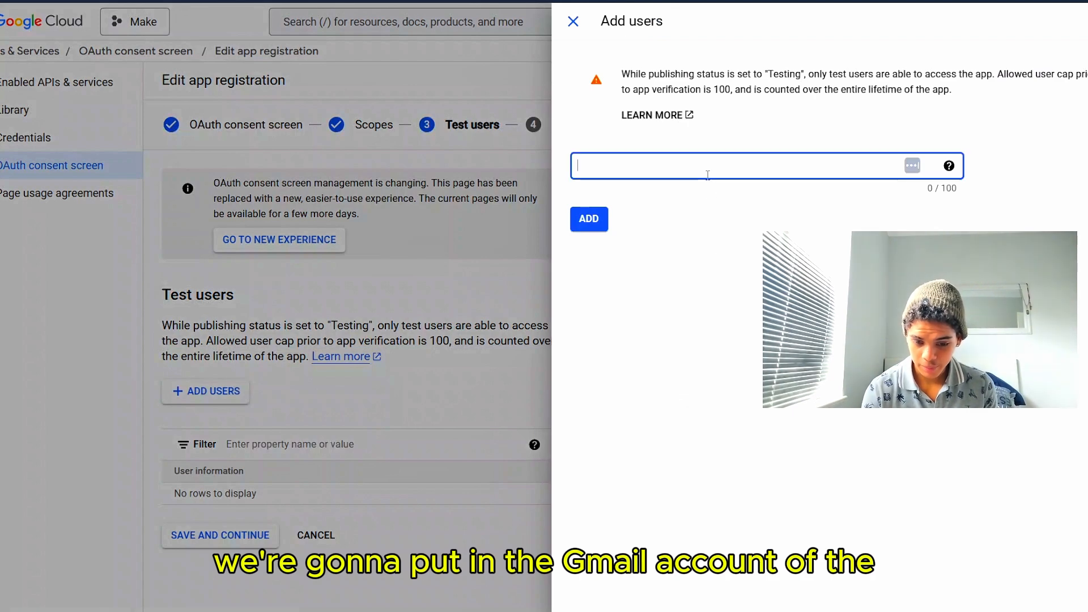
{"action": "left_click", "coordinate": [714, 233]}
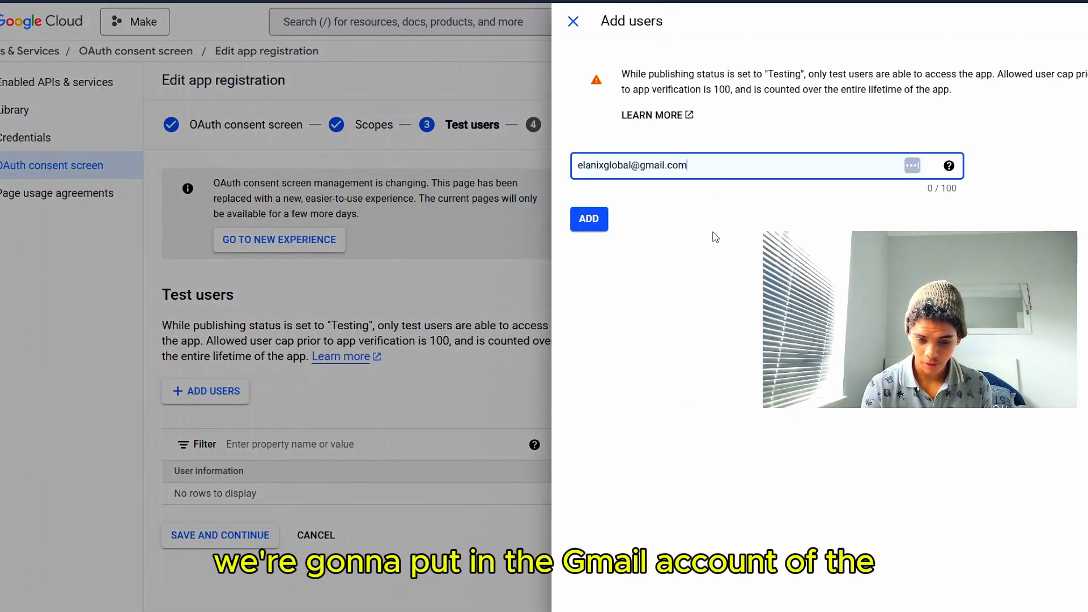
{"action": "left_click", "coordinate": [597, 224]}
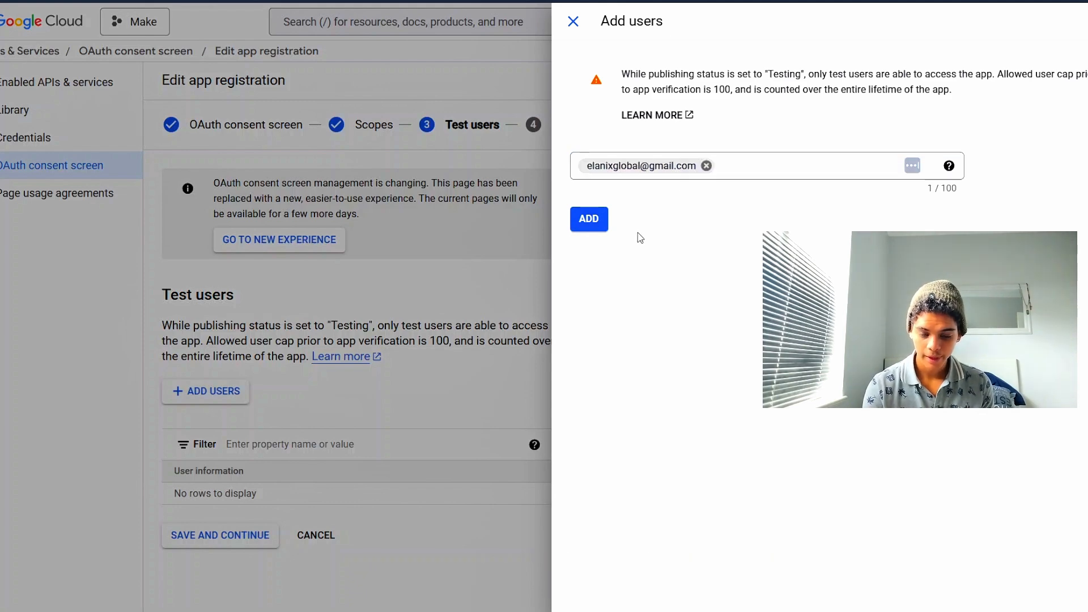
{"action": "left_click", "coordinate": [599, 224]}
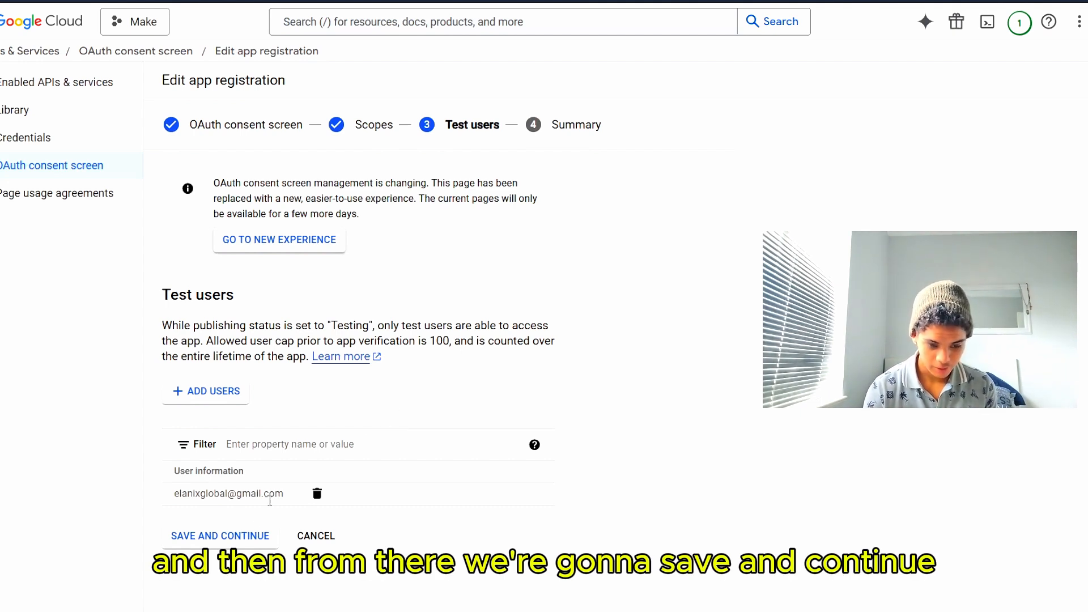
{"action": "left_click", "coordinate": [251, 535]}
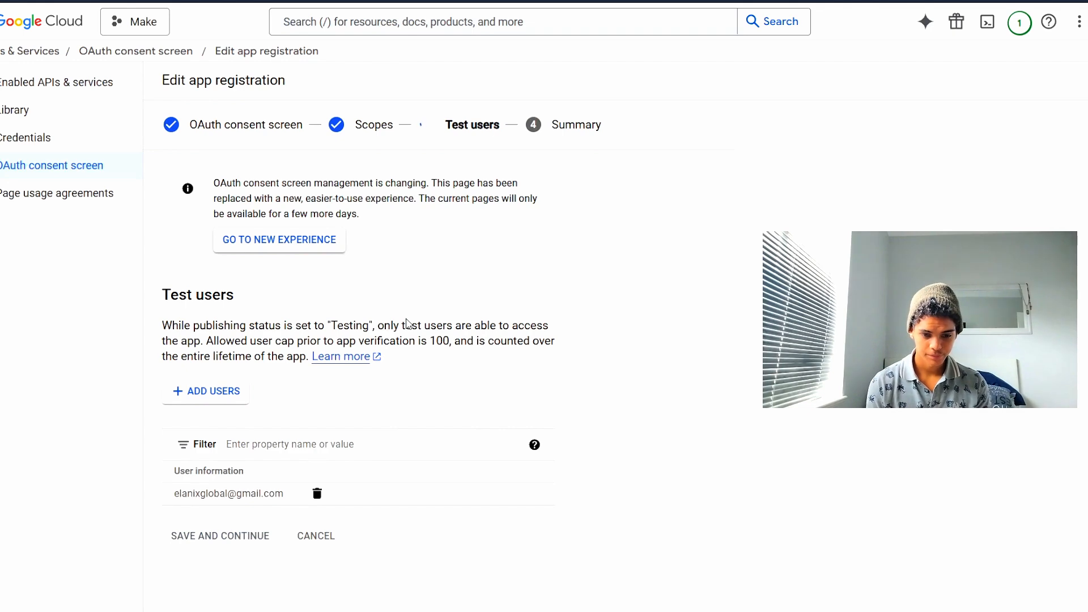
Review the app registration summary and return to the OAuth consent screen dashboard
{"action": "scroll", "coordinate": [406, 324], "scroll_direction": "down", "scroll_amount": 8}
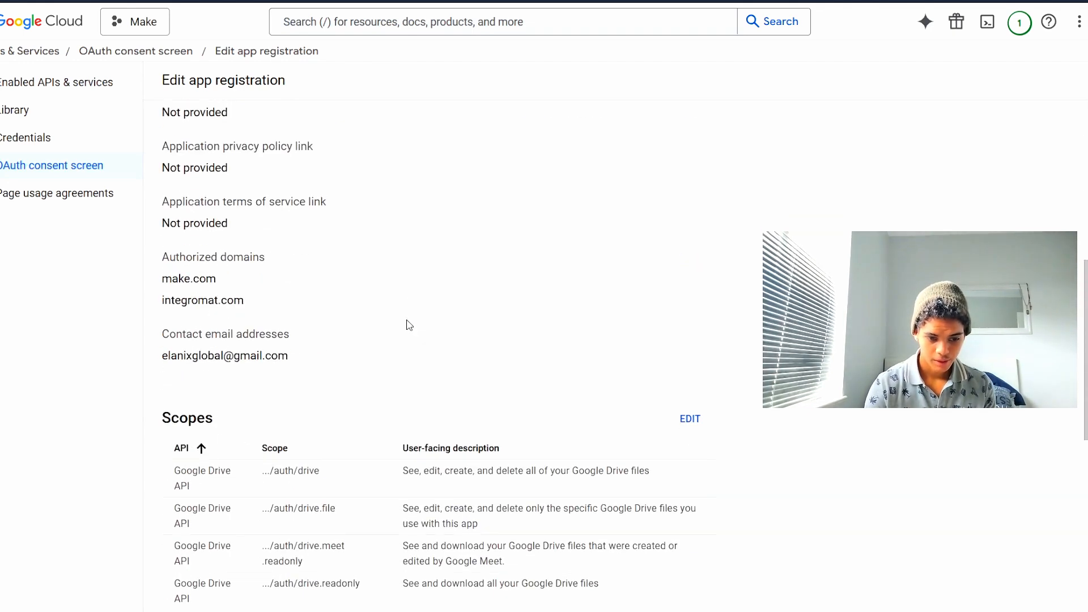
{"action": "scroll", "coordinate": [406, 325], "scroll_direction": "up", "scroll_amount": 8}
{"action": "scroll", "coordinate": [409, 324], "scroll_direction": "down", "scroll_amount": 15}
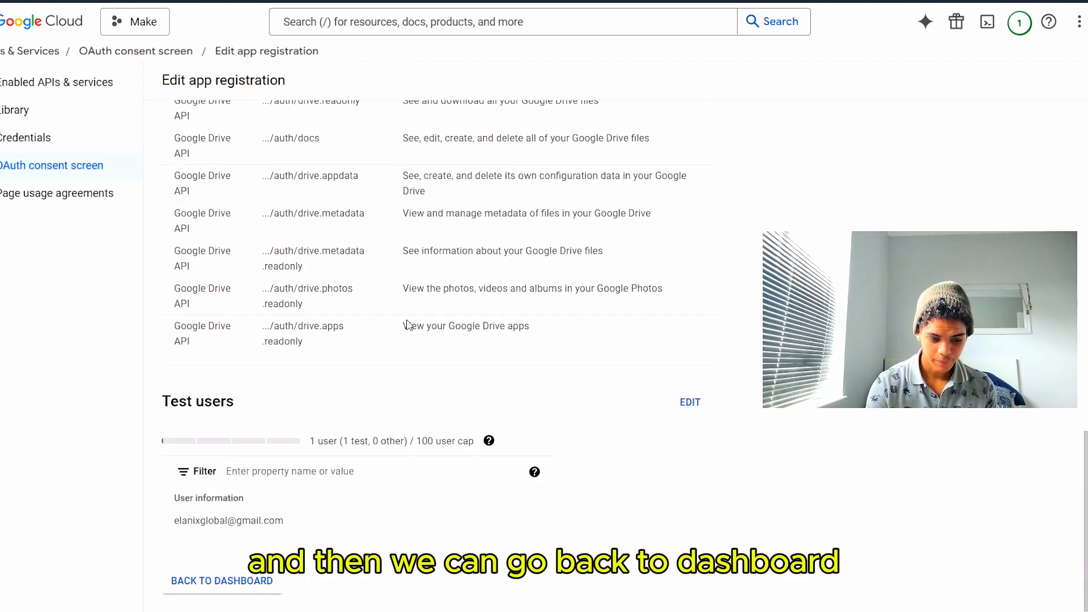
{"action": "left_click", "coordinate": [231, 585]}
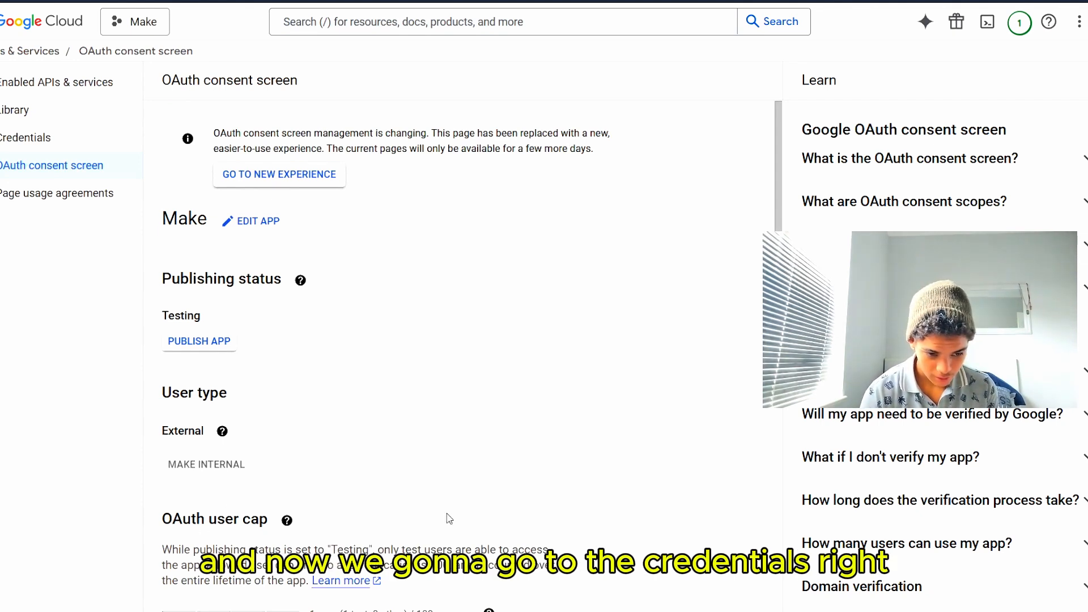
Start a new OAuth client ID credential with the Web application type and name it Make
{"action": "left_click", "coordinate": [49, 130]}
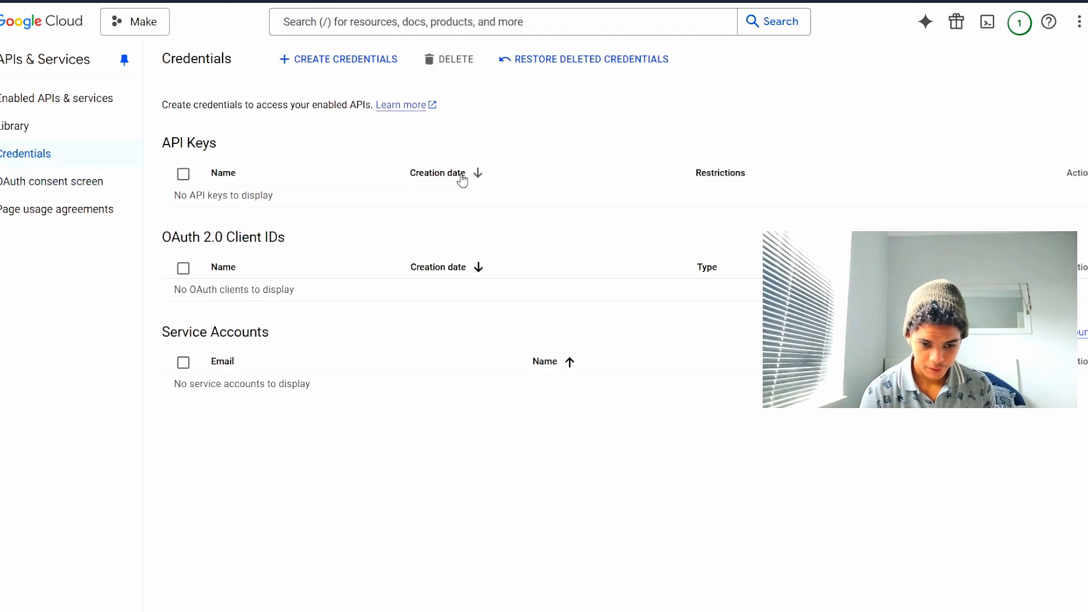
{"action": "left_click", "coordinate": [329, 62]}
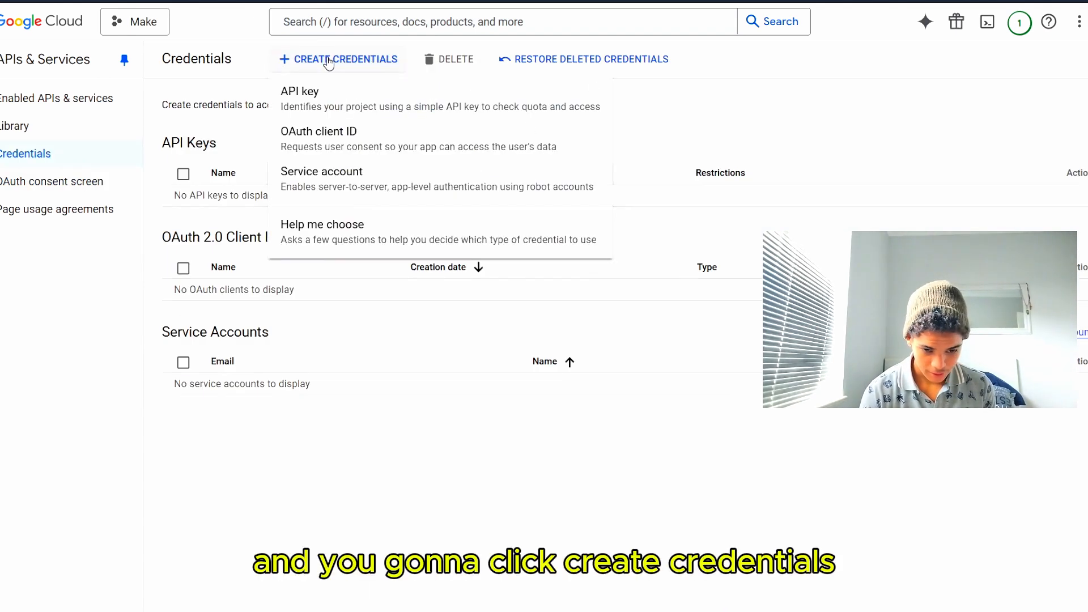
{"action": "left_click", "coordinate": [343, 135]}
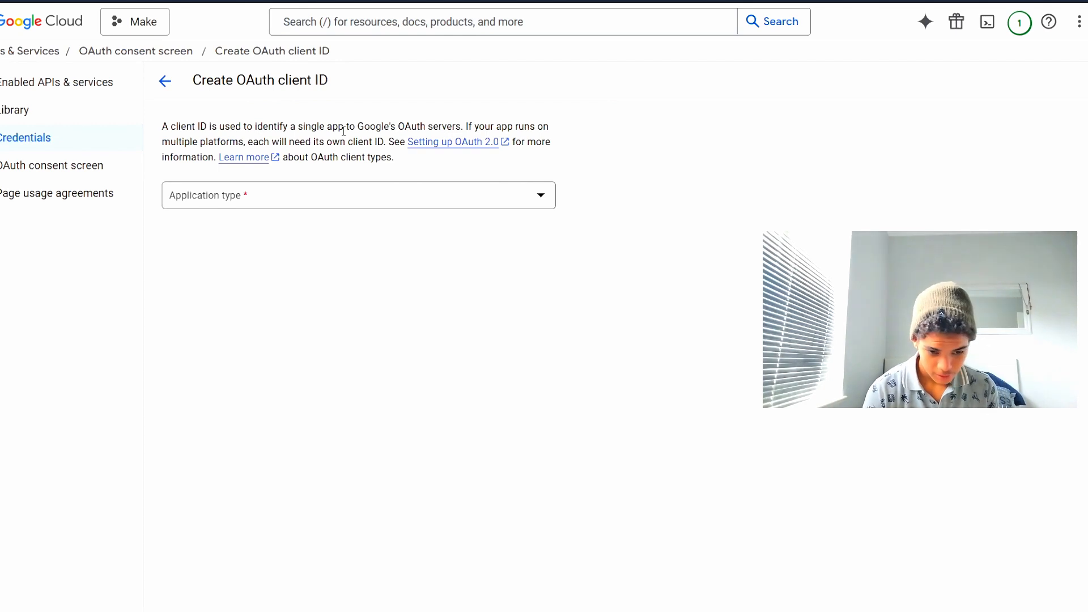
{"action": "left_click", "coordinate": [342, 205]}
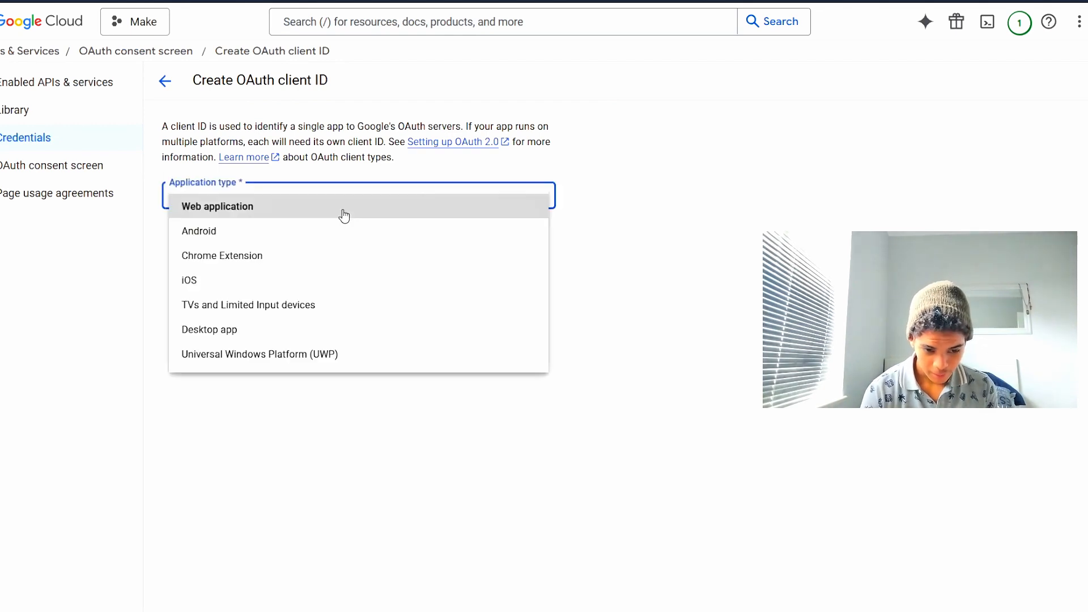
{"action": "left_click", "coordinate": [296, 214]}
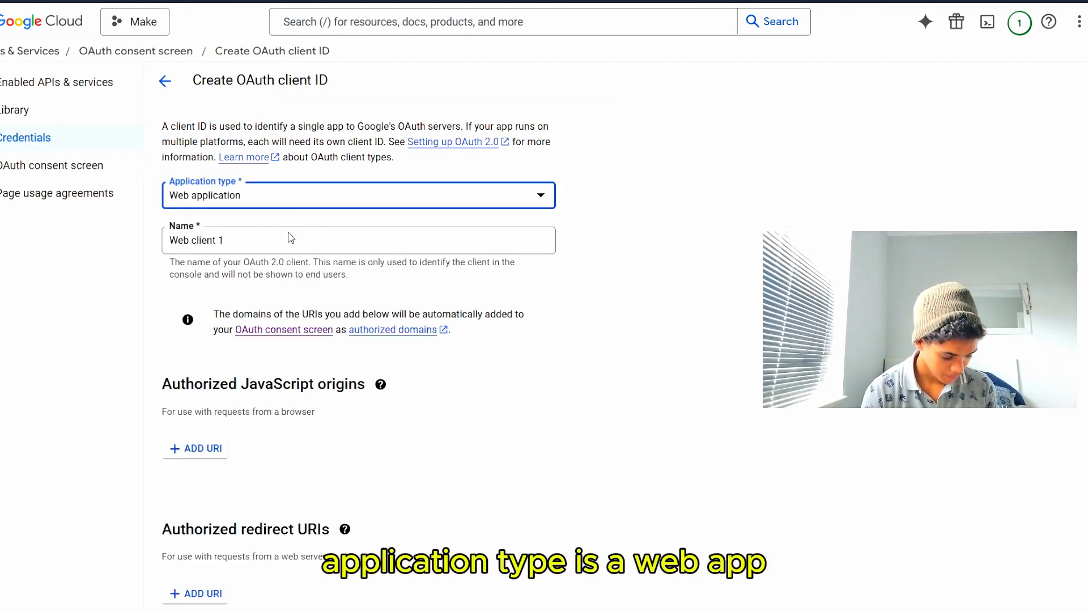
{"action": "left_click_drag", "start_coordinate": [289, 234], "coordinate": [119, 246]}
{"action": "type", "text": "Make"}
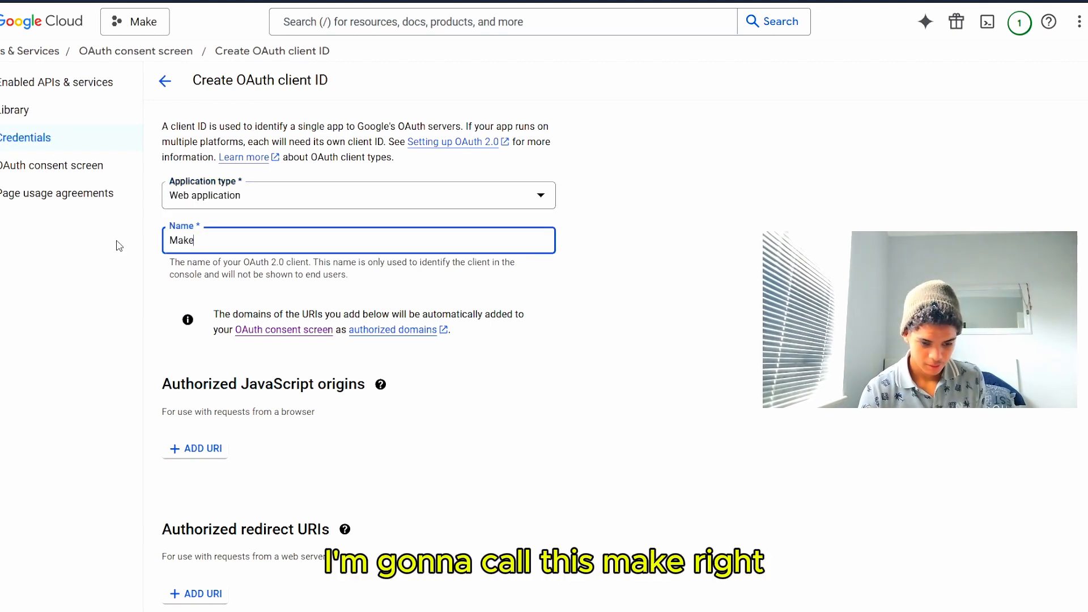
{"action": "left_click", "coordinate": [698, 423]}
{"action": "scroll", "coordinate": [282, 471], "scroll_direction": "down", "scroll_amount": 2}
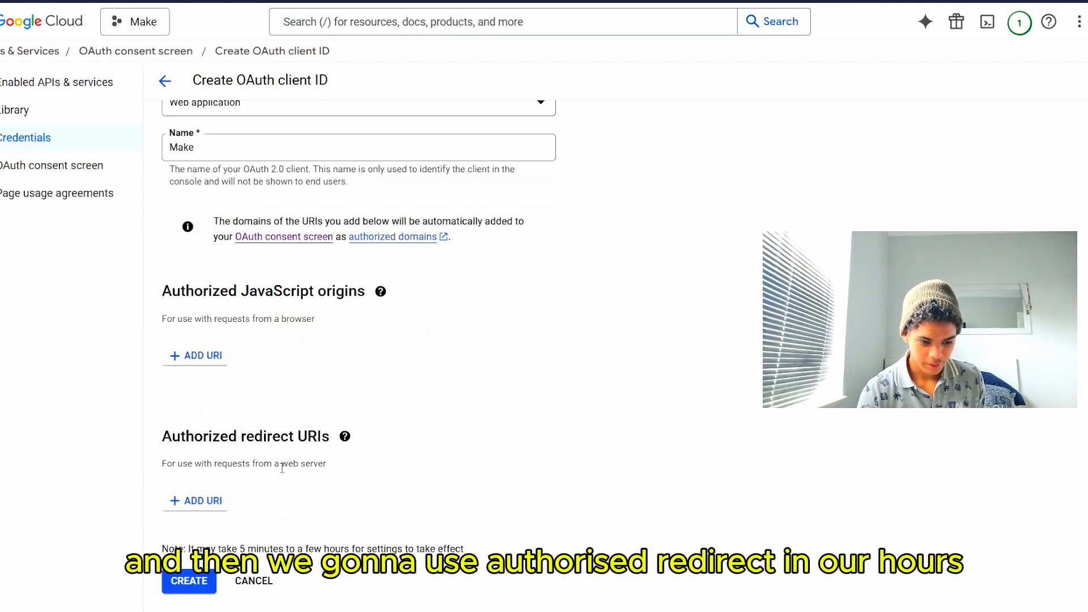
{"action": "left_click", "coordinate": [194, 500]}
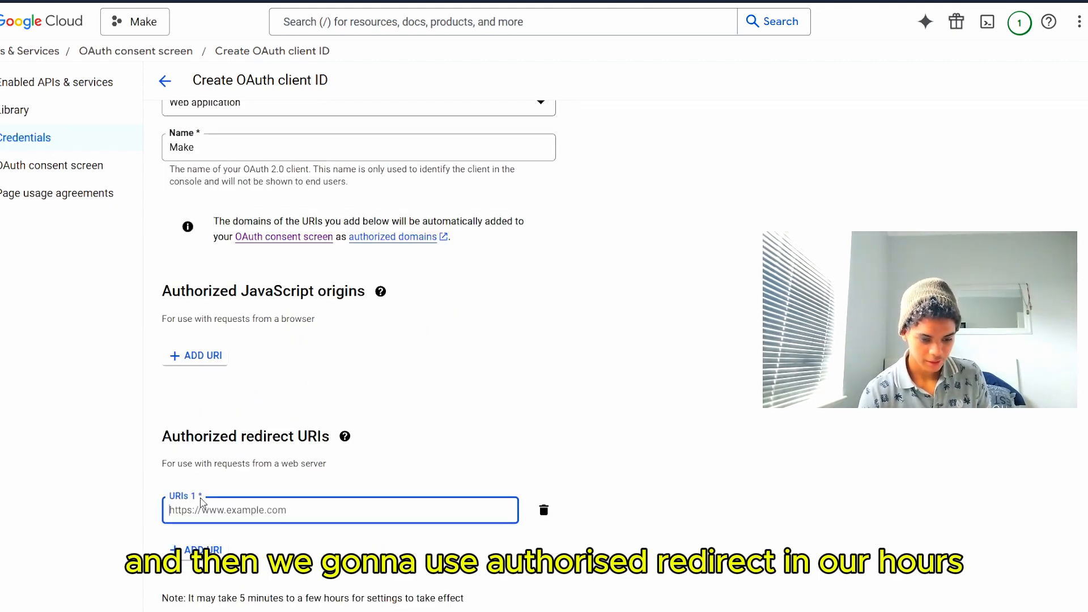
{"action": "scroll", "coordinate": [568, 387], "scroll_direction": "down", "scroll_amount": 1}
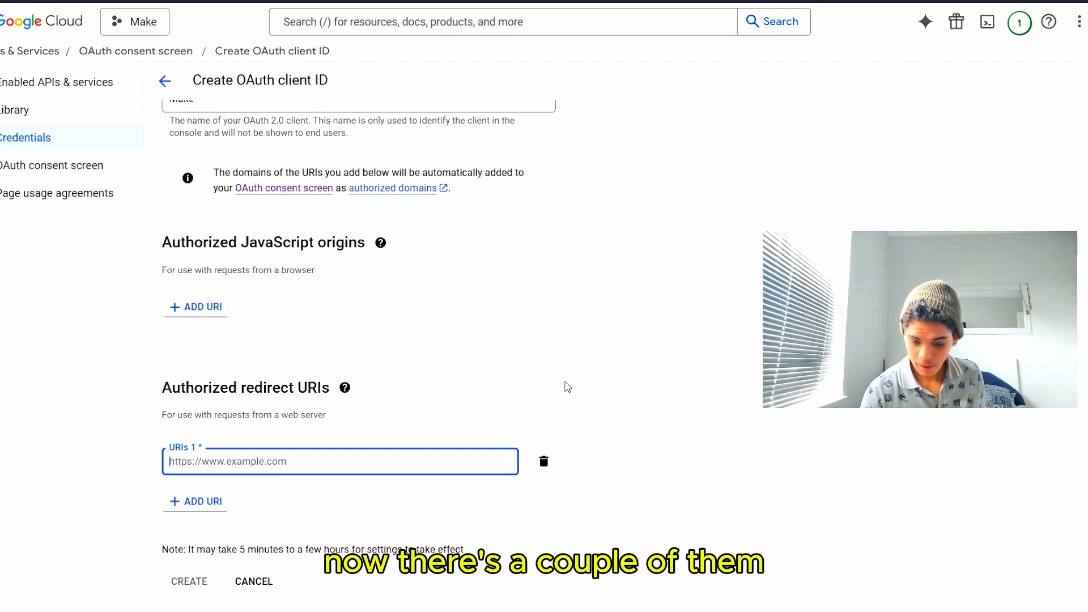
{"action": "left_click", "coordinate": [672, 609]}
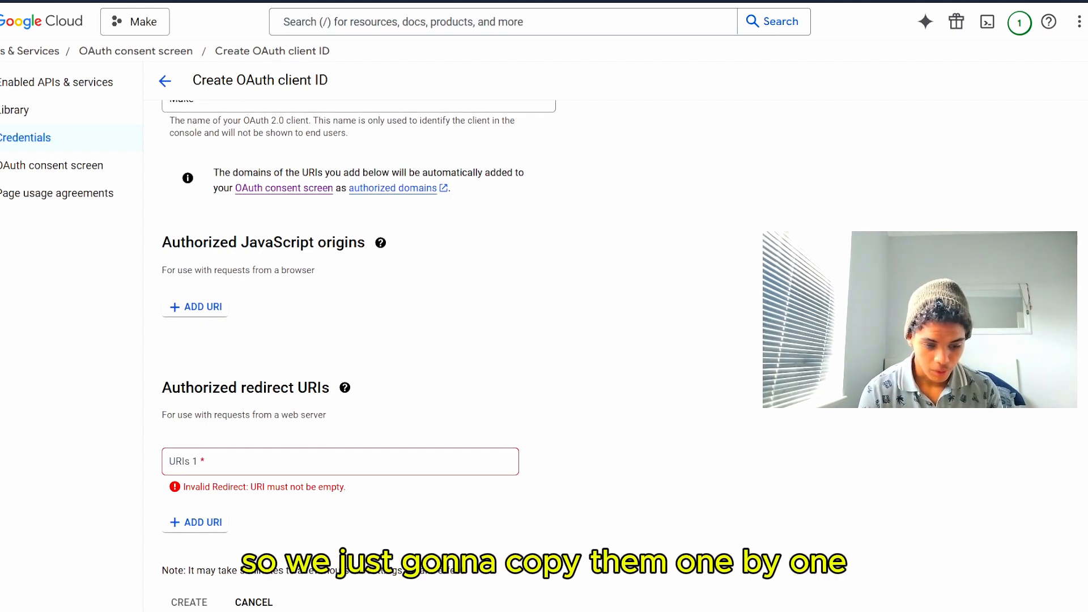
{"action": "left_click", "coordinate": [272, 463]}
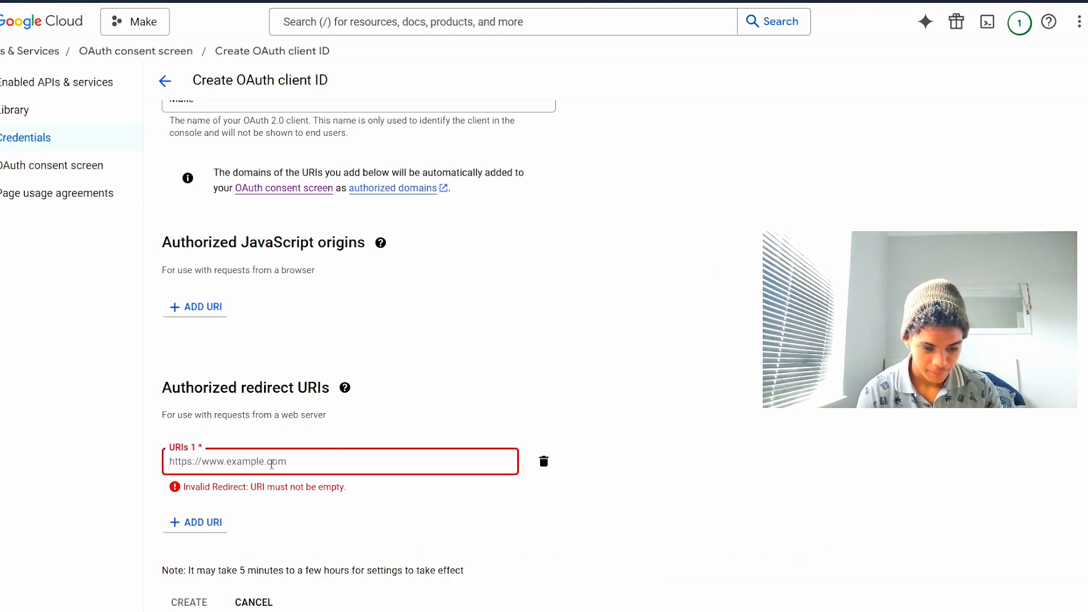
{"action": "type", "text": "https://www.make.com/oauth/cb/google-custom"}
{"action": "left_click", "coordinate": [199, 501]}
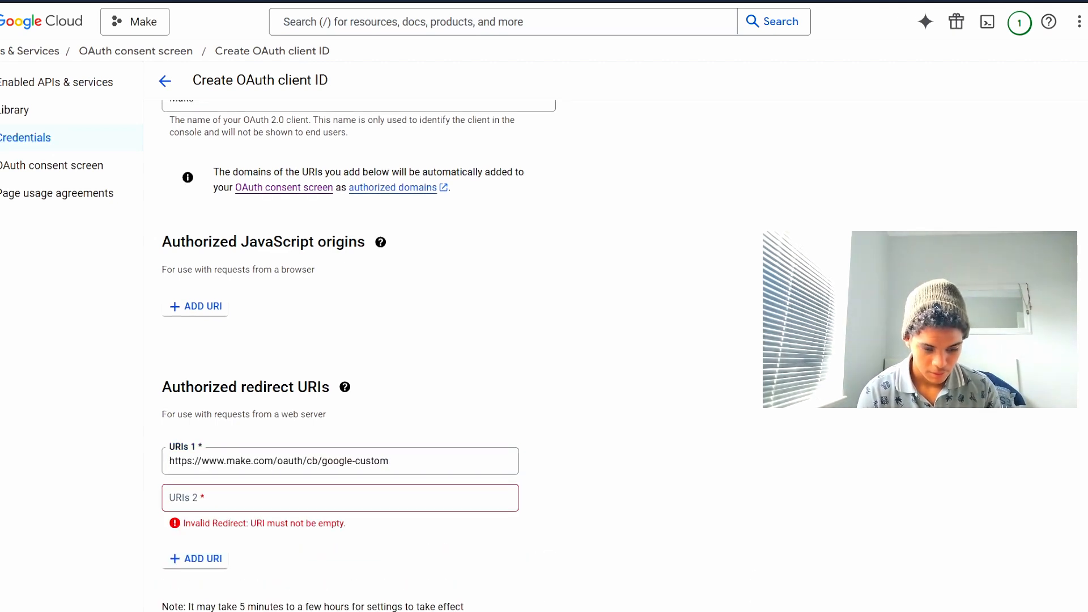
{"action": "left_click", "coordinate": [306, 496]}
{"action": "type", "text": "https://www.make.com/oauth/cb/google-restricted"}
{"action": "left_click", "coordinate": [210, 554]}
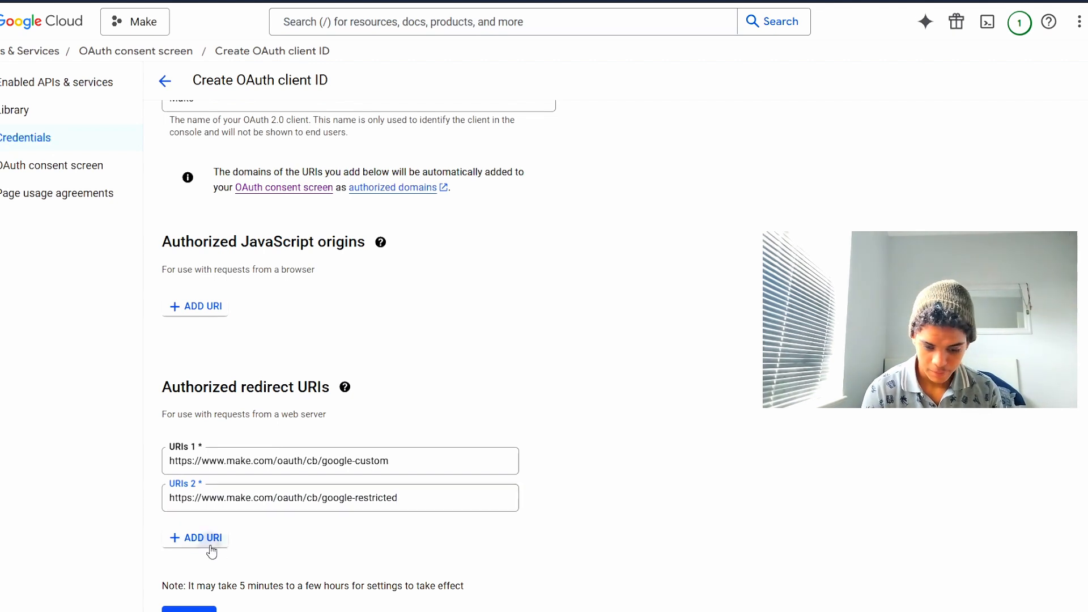
{"action": "scroll", "coordinate": [210, 552], "scroll_direction": "down", "scroll_amount": 1}
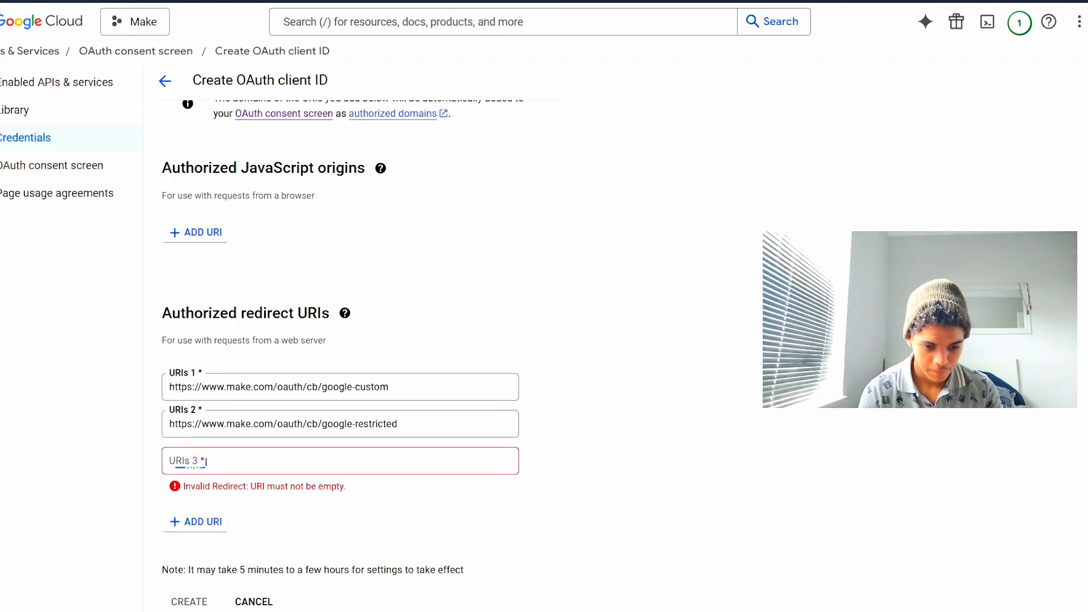
{"action": "left_click", "coordinate": [259, 459]}
{"action": "type", "text": "https://www.make.com/oauth/cb/google-cloud-speech"}
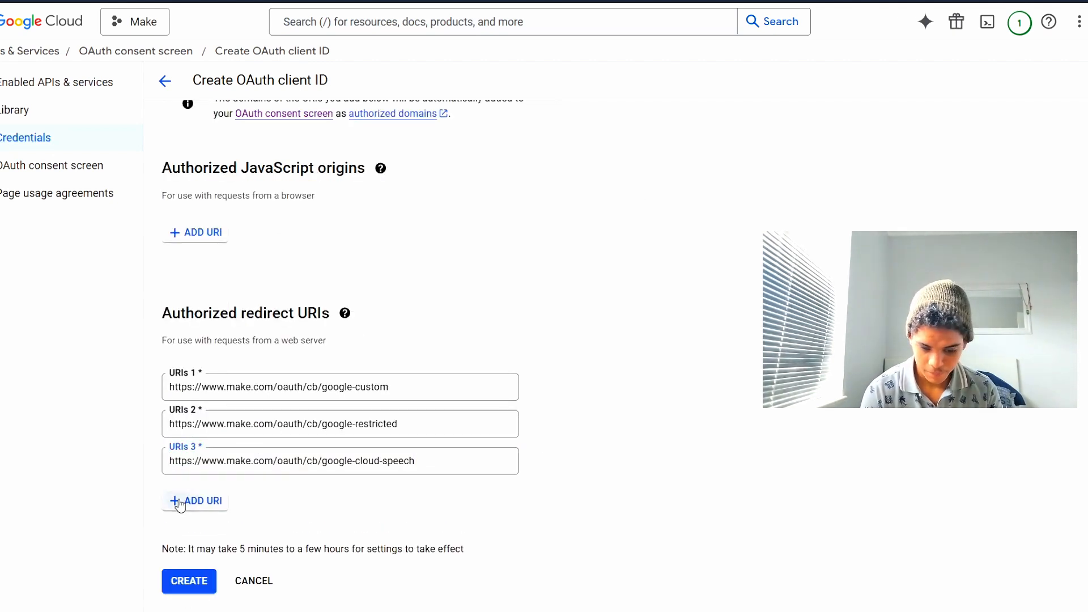
{"action": "left_click", "coordinate": [184, 504]}
{"action": "left_click", "coordinate": [681, 611]}
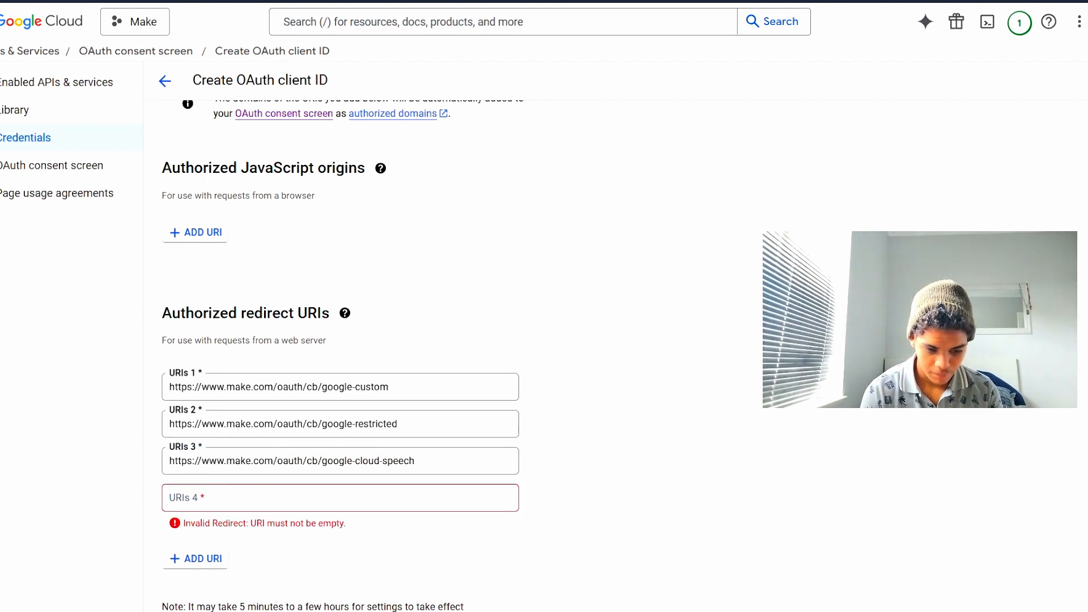
{"action": "left_click", "coordinate": [369, 495]}
{"action": "type", "text": "https://www.integromat.com/oauth/cb/google-custom"}
{"action": "left_click", "coordinate": [198, 535]}
{"action": "key", "text": "alt+Tab"}
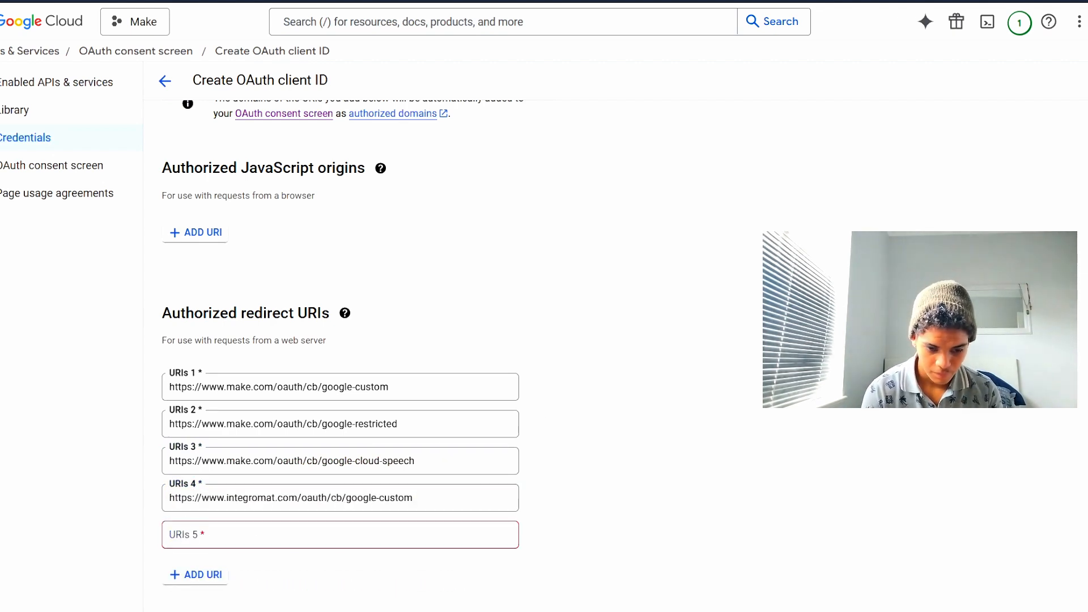
{"action": "left_click", "coordinate": [328, 536]}
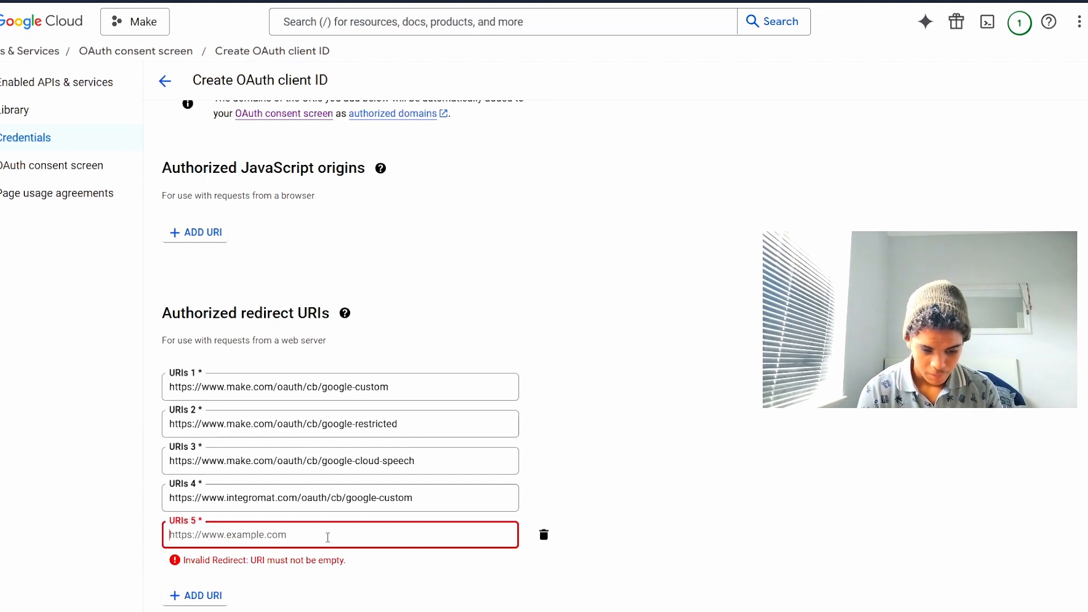
{"action": "type", "text": "https://www.integromat.com/oauth/cb/google-restricted"}
{"action": "scroll", "coordinate": [188, 508], "scroll_direction": "down", "scroll_amount": 2}
{"action": "left_click", "coordinate": [188, 507]}
{"action": "key", "text": "alt+Tab"}
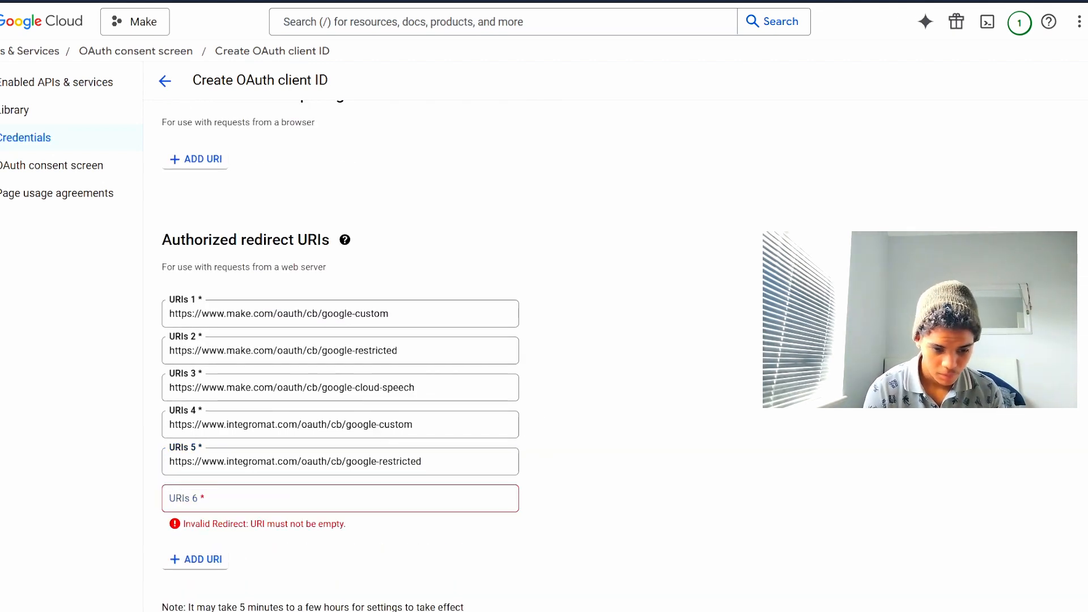
{"action": "key", "text": "alt+Tab"}
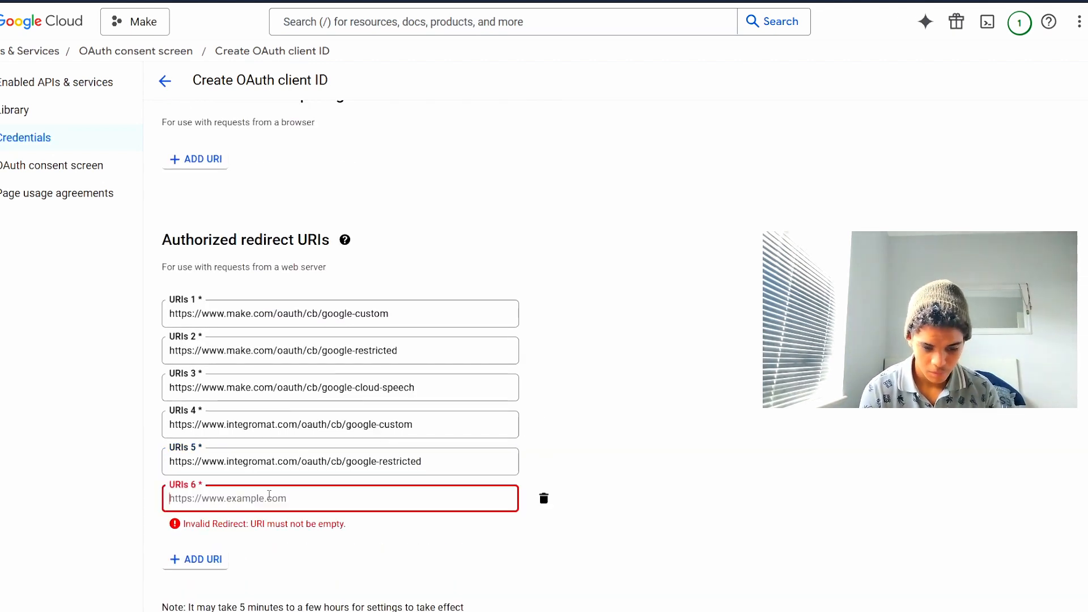
{"action": "type", "text": "https://www.integromat.com/oauth/cb/google-cloud-speech"}
{"action": "left_click", "coordinate": [221, 536]}
{"action": "key", "text": "alt+Tab"}
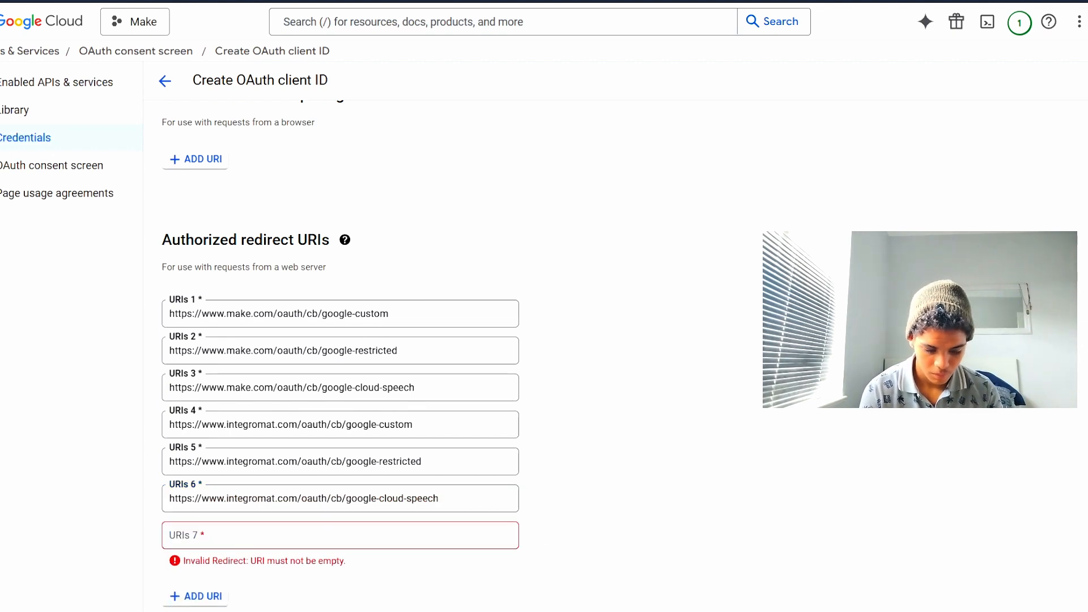
{"action": "key", "text": "alt+Tab"}
{"action": "type", "text": "https://www.integromat.com/oauth/cb/oauth2"}
{"action": "left_click", "coordinate": [201, 575]}
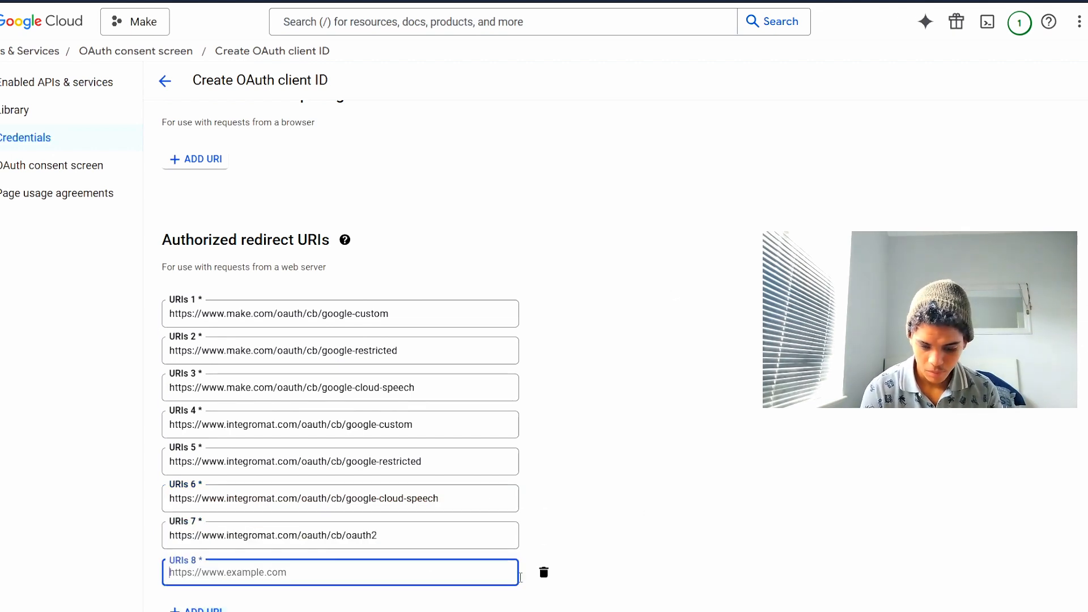
{"action": "key", "text": "alt+Tab"}
{"action": "scroll", "coordinate": [656, 306], "scroll_direction": "down", "scroll_amount": 2}
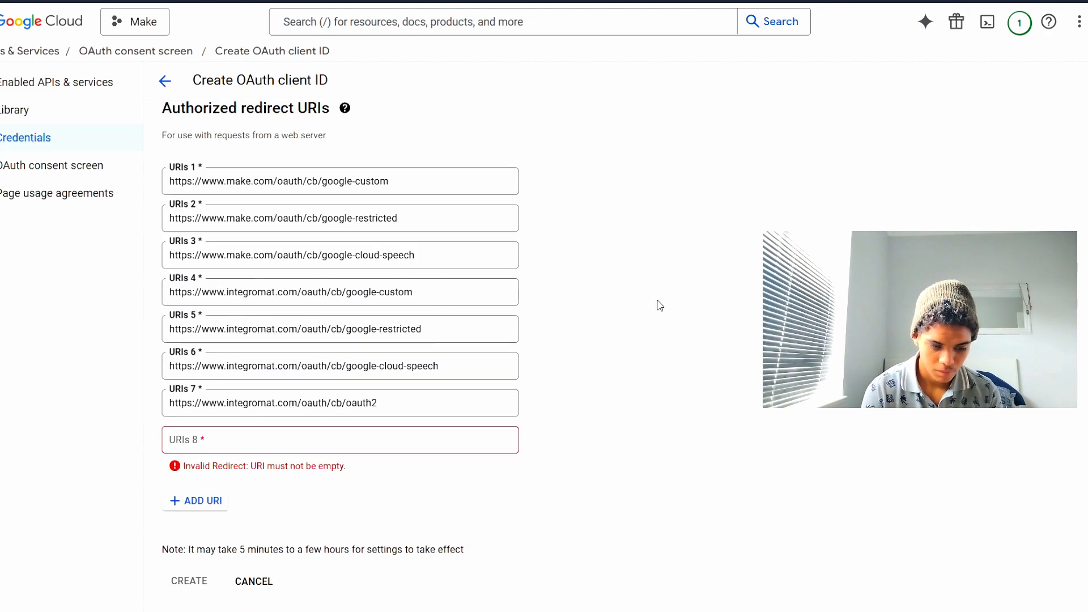
{"action": "key", "text": "alt+Tab"}
{"action": "type", "text": "https://www.make.com/oauth/cb/oauth2"}
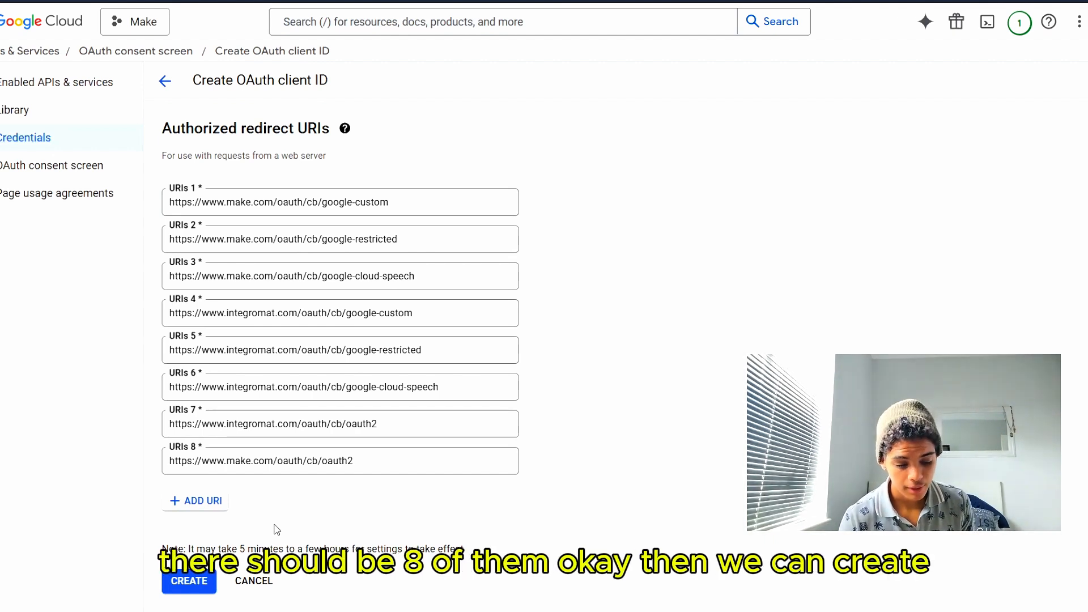
{"action": "left_click", "coordinate": [193, 581]}
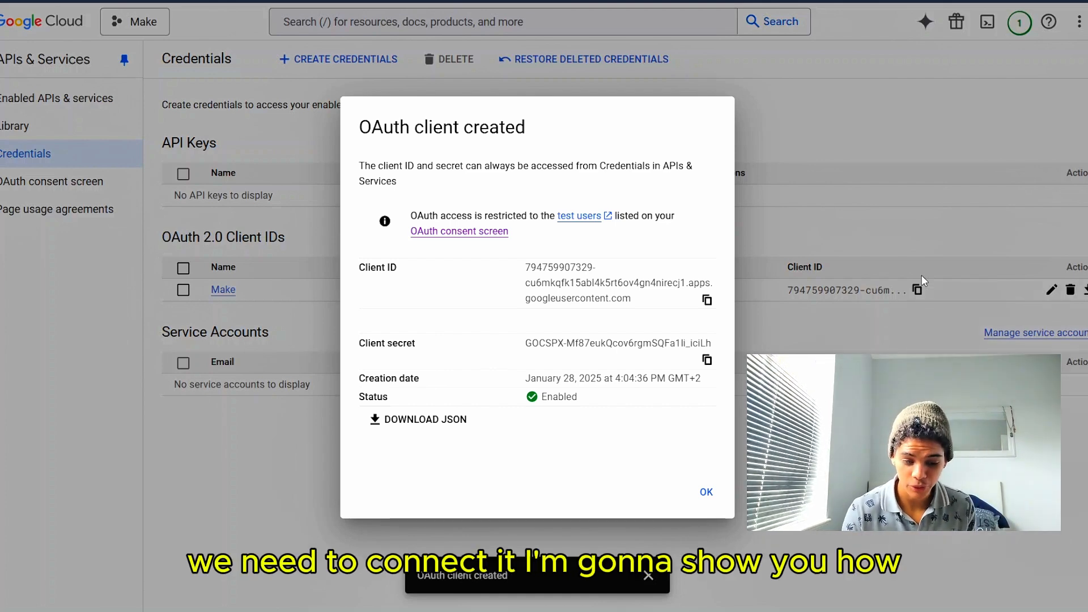
Copy the client ID into a new connection for the Google Drive module in Make, with advanced settings shown
{"action": "left_click", "coordinate": [707, 300]}
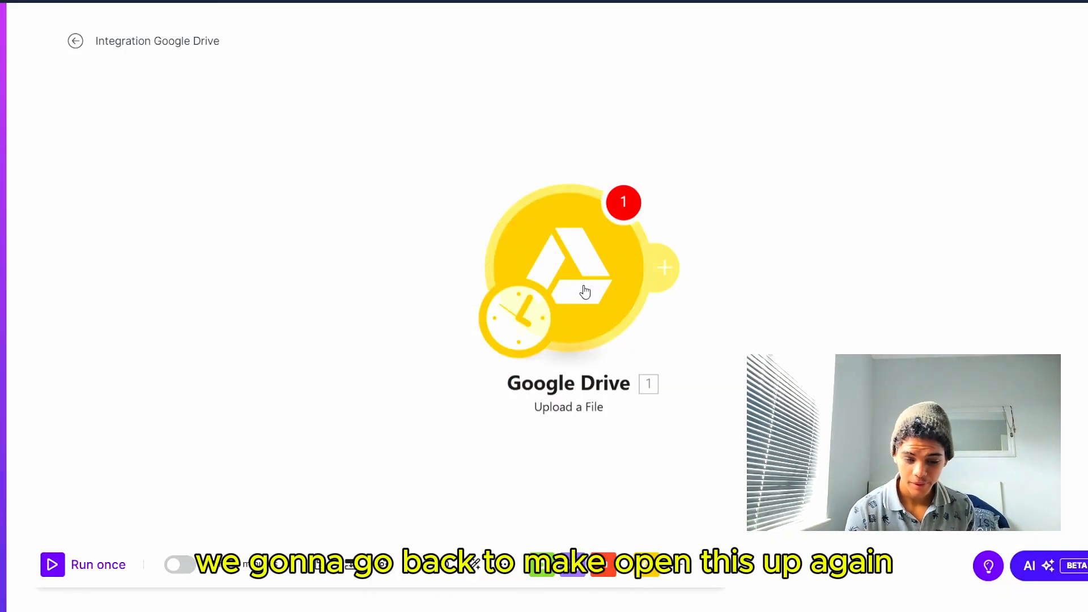
{"action": "left_click", "coordinate": [584, 293]}
{"action": "left_click", "coordinate": [748, 263]}
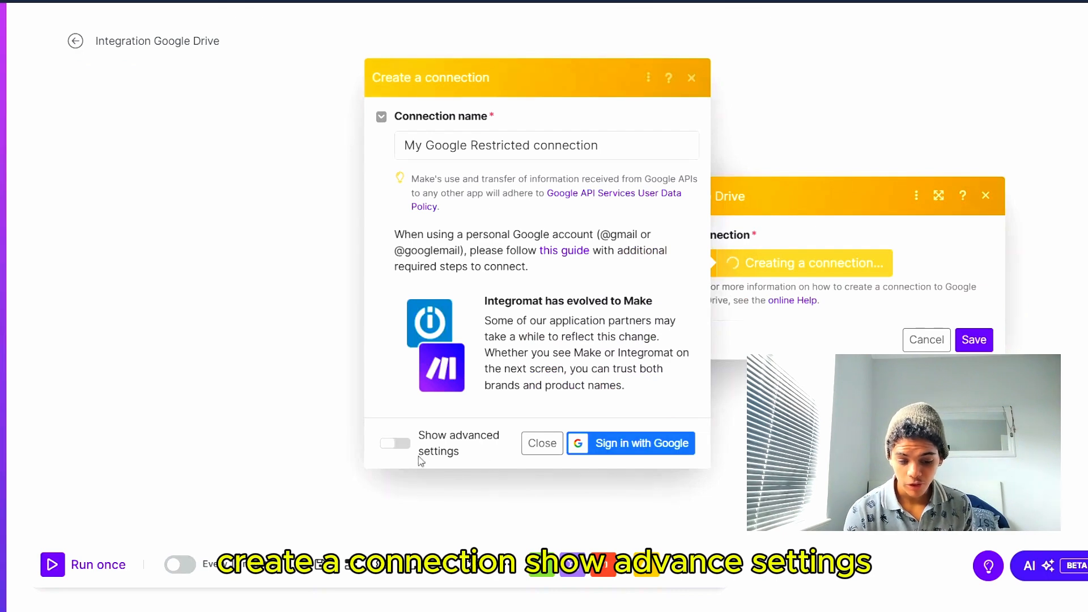
{"action": "left_click", "coordinate": [420, 460]}
{"action": "left_click", "coordinate": [464, 284]}
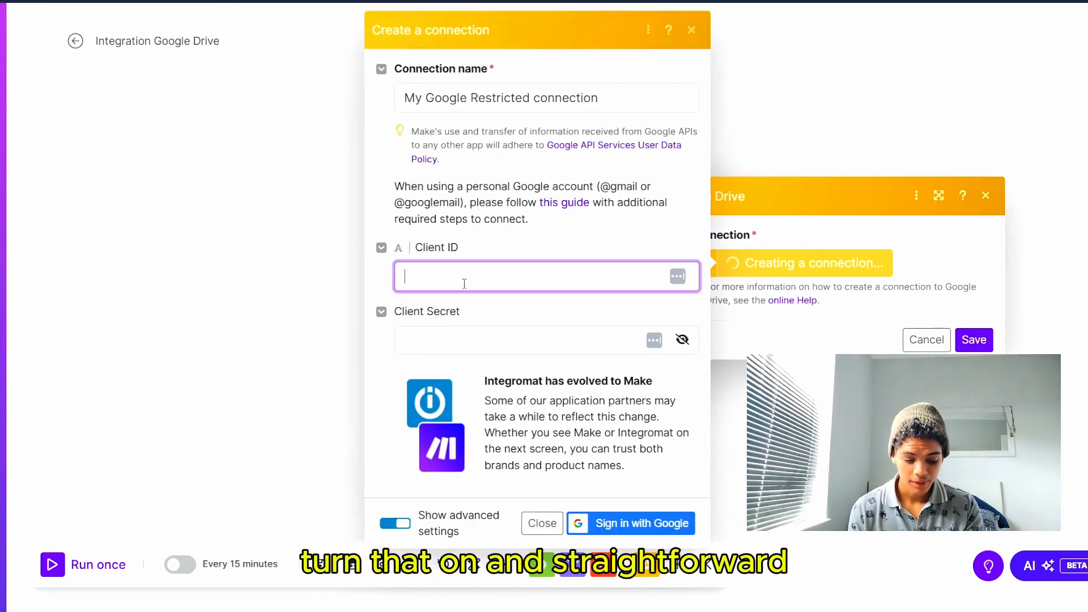
{"action": "key", "text": "ctrl+v"}
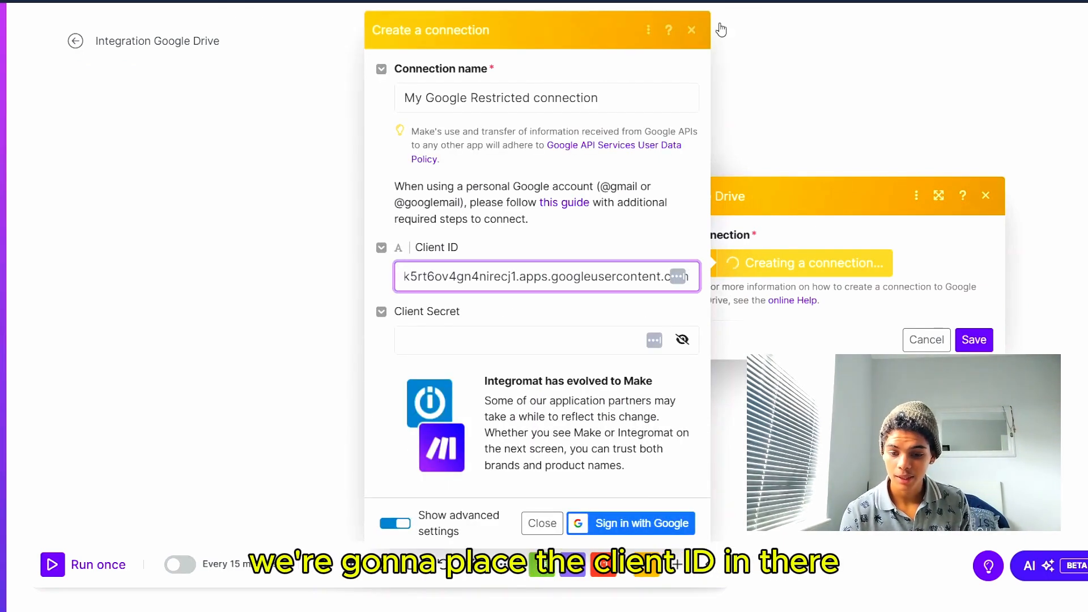
Copy the client secret from Google Cloud into Make's connection form, sign in with Google, and dismiss the OAuth client dialog
{"action": "left_click", "coordinate": [765, 1]}
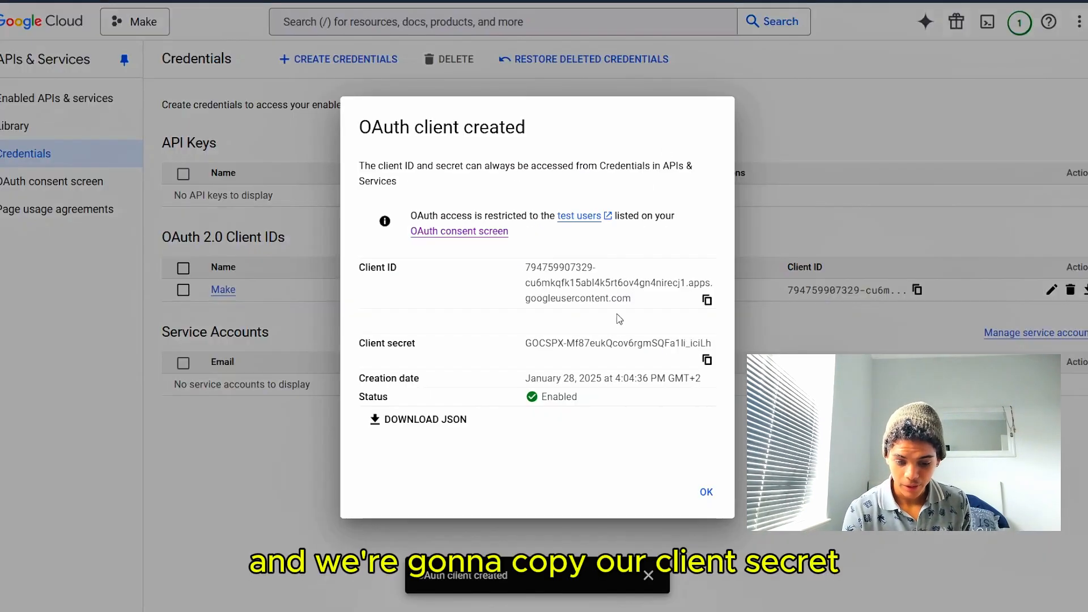
{"action": "left_click", "coordinate": [706, 360]}
{"action": "key", "text": "ctrl+Tab"}
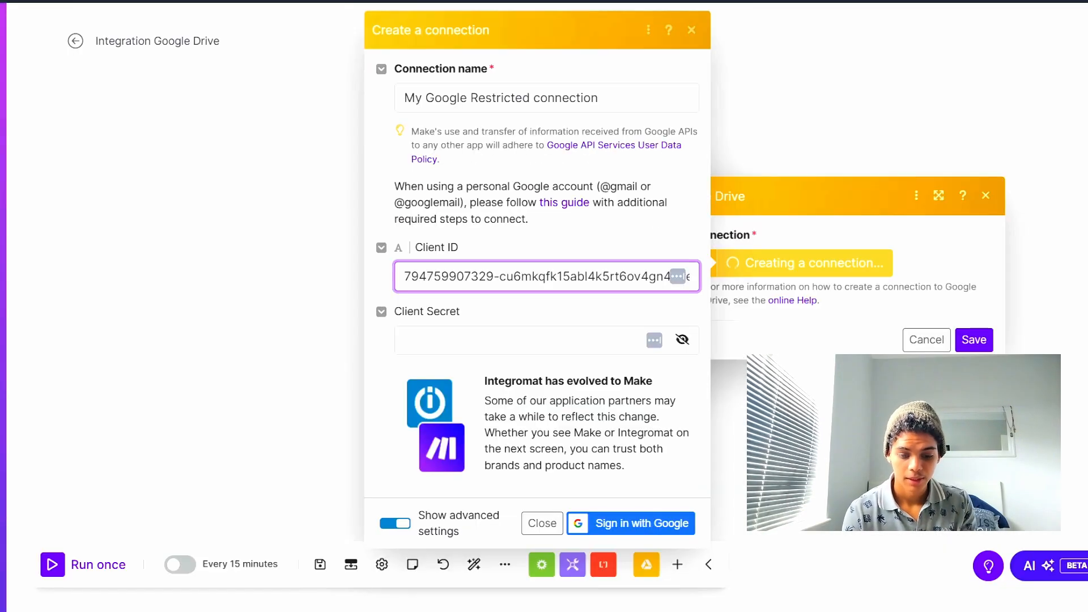
{"action": "left_click", "coordinate": [583, 339]}
{"action": "key", "text": "ctrl+v"}
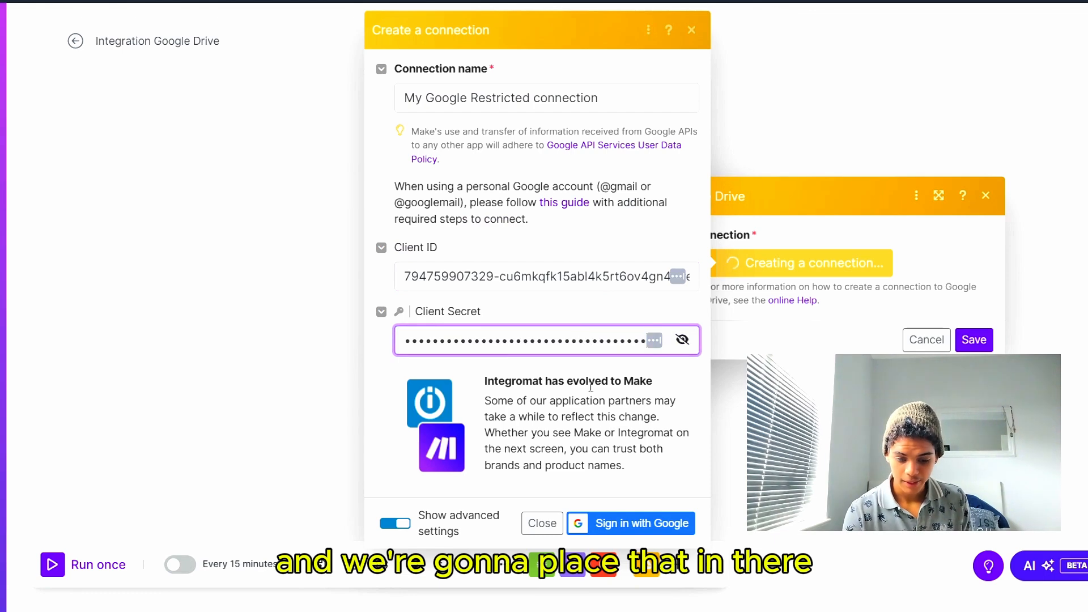
{"action": "left_click", "coordinate": [635, 522]}
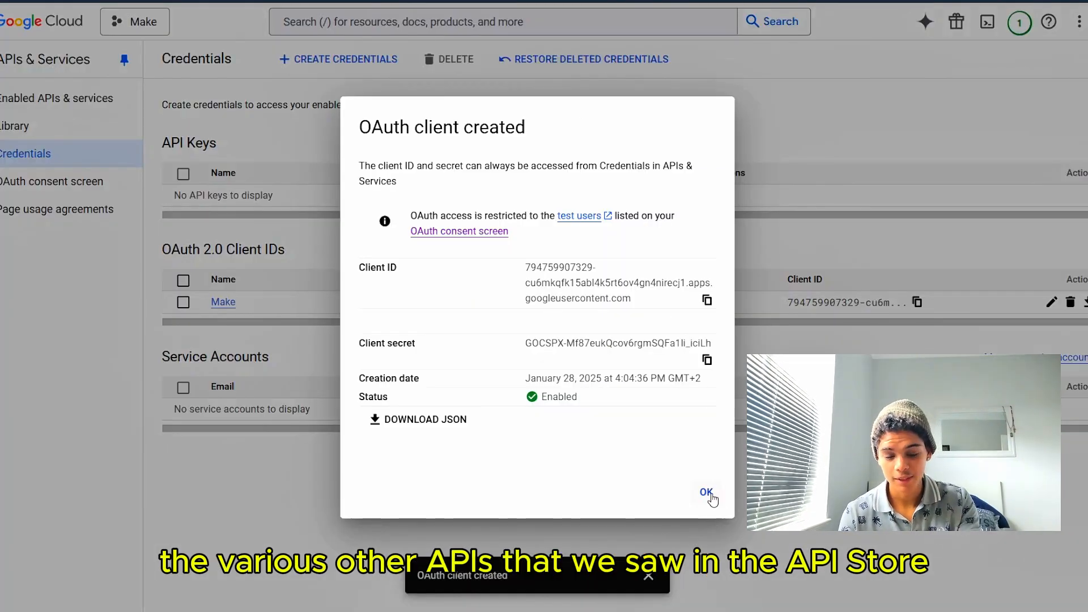
{"action": "left_click", "coordinate": [707, 492]}
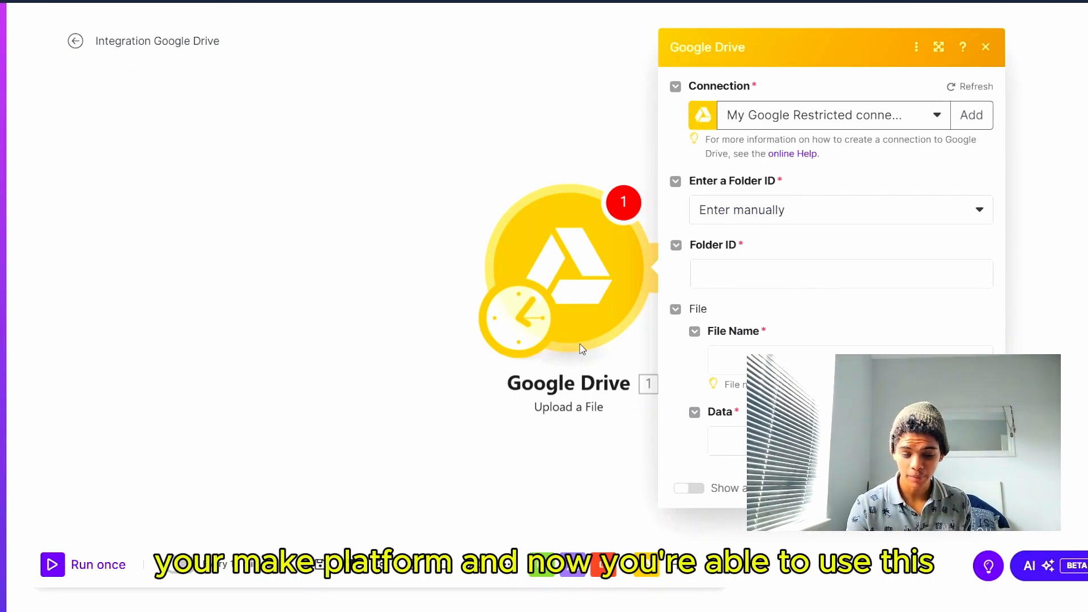
Close the Google Drive module's settings in Make and add an empty module connected after it
{"action": "left_click", "coordinate": [410, 352]}
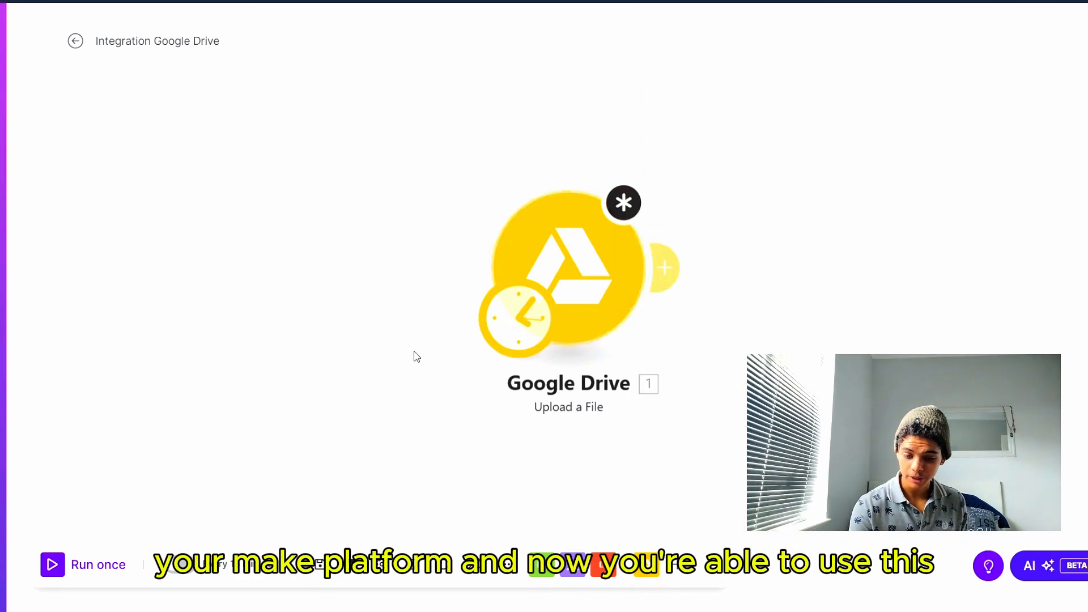
{"action": "left_click", "coordinate": [667, 280]}
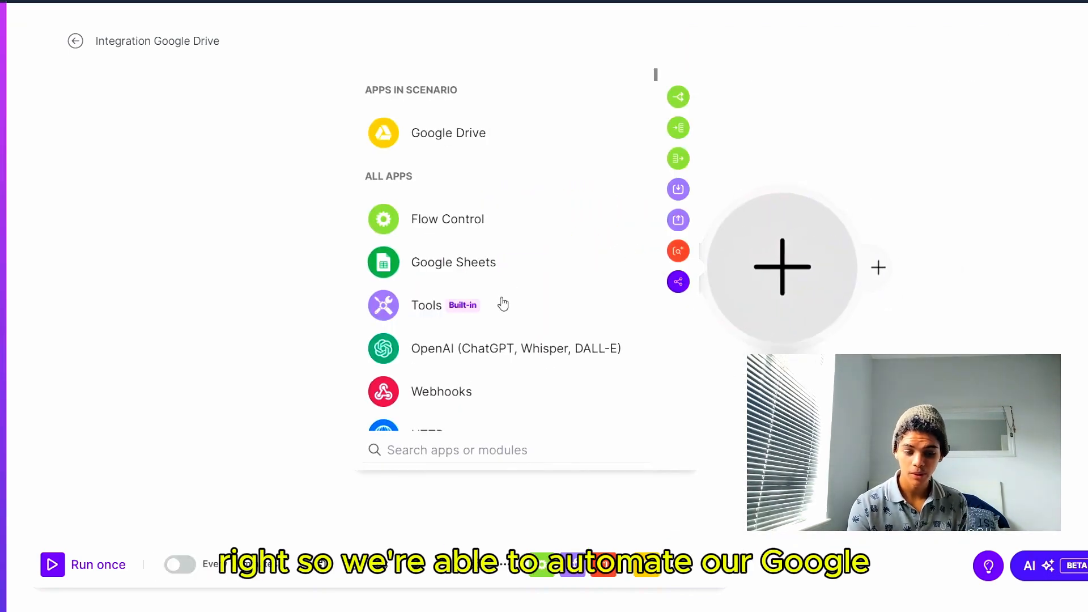
{"action": "left_click", "coordinate": [478, 266]}
{"action": "left_click", "coordinate": [490, 234]}
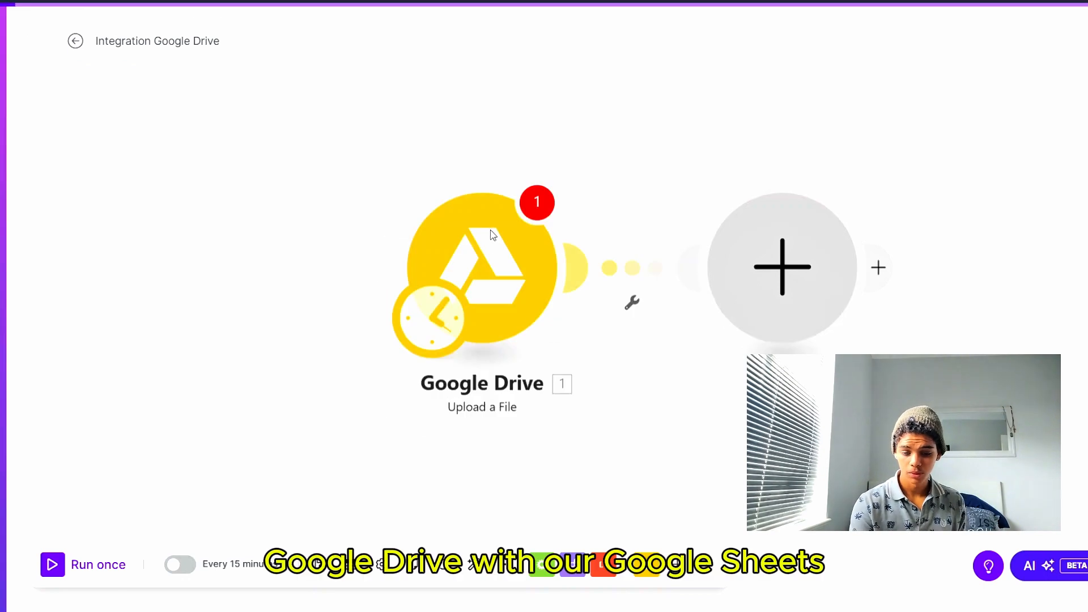